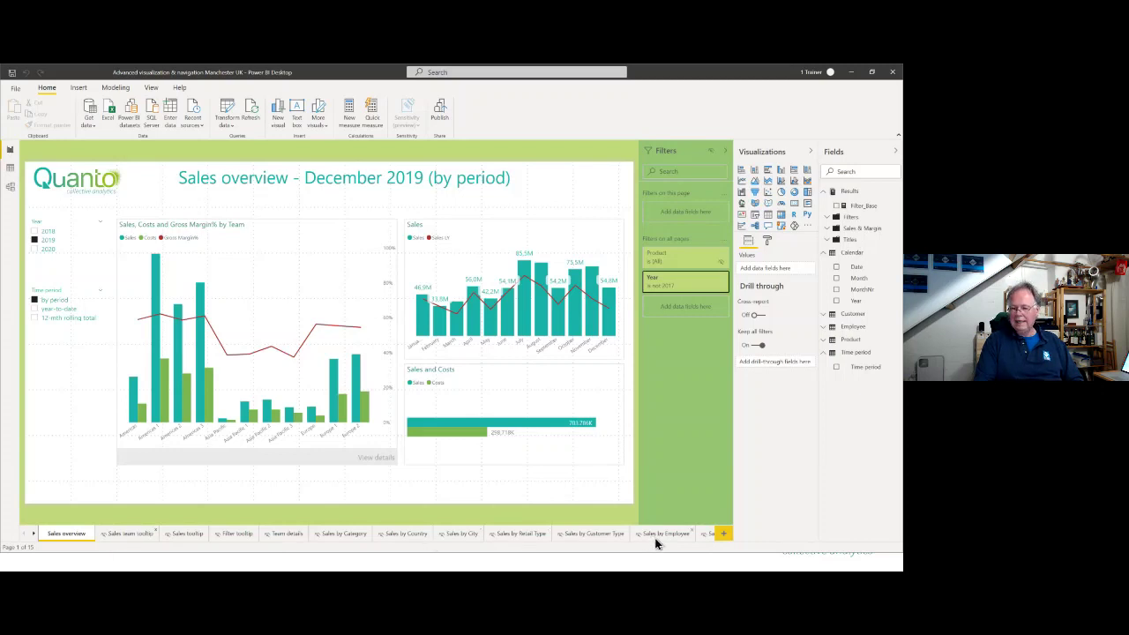
Step: Drill through from the Americas 3 team in the team chart to the Sales by Pay Level page
{"action": "right_click", "coordinate": [200, 402]}
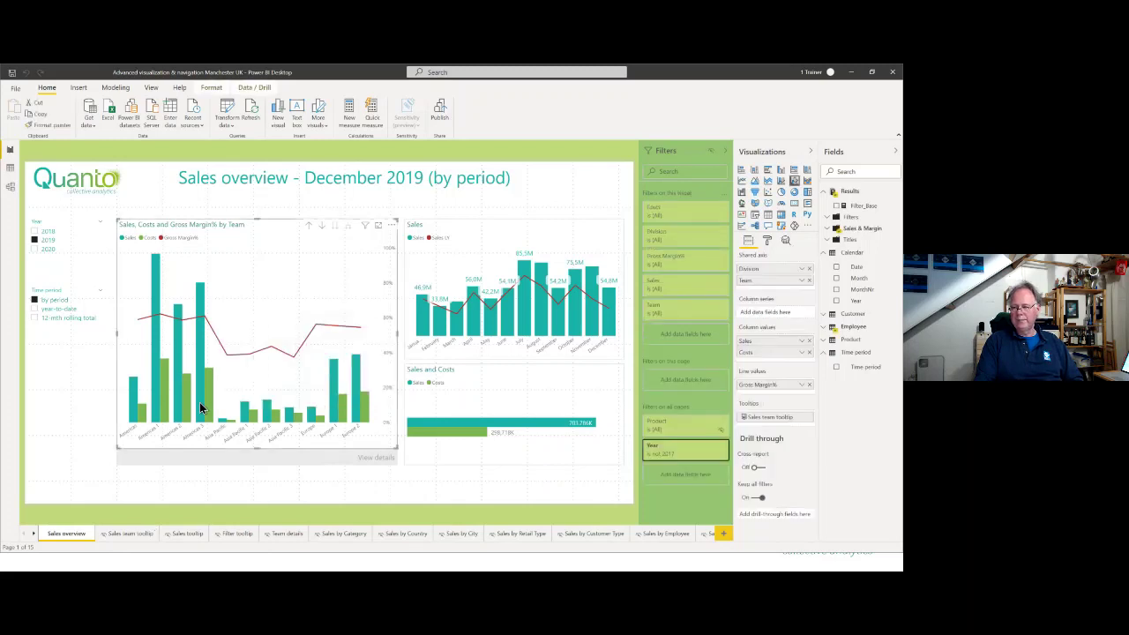
{"action": "mouse_move", "coordinate": [250, 452]}
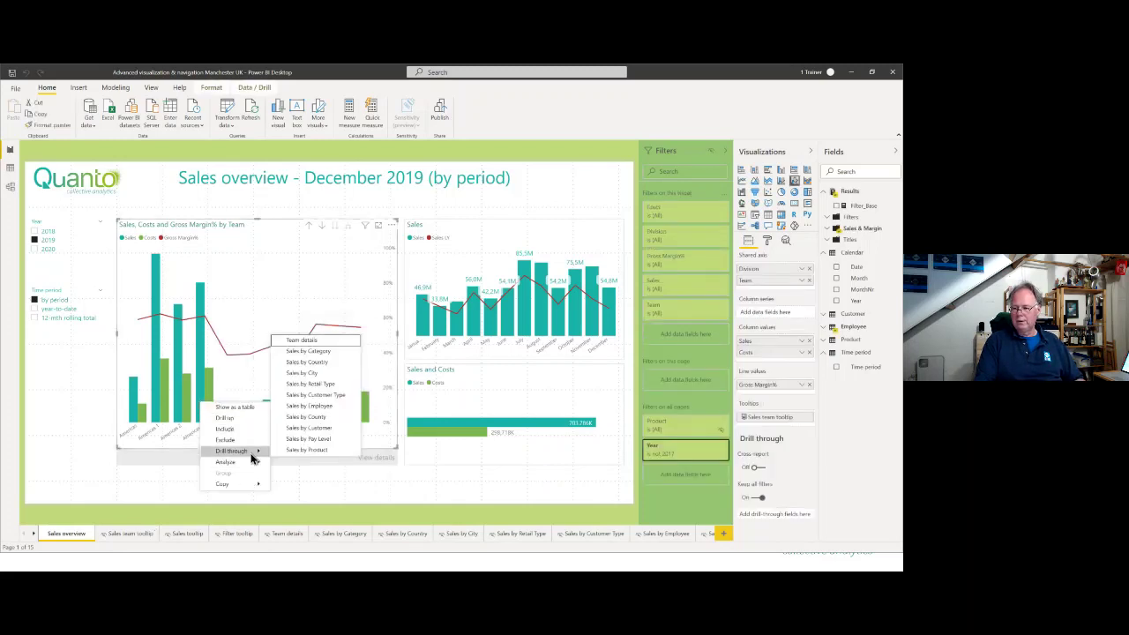
{"action": "left_click", "coordinate": [318, 441]}
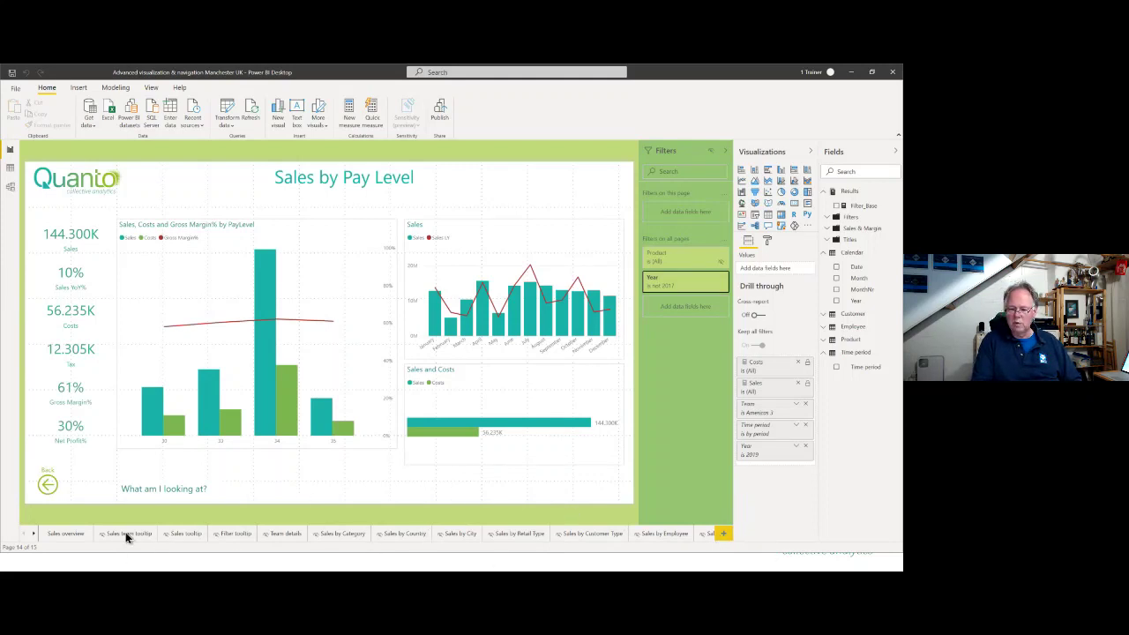
{"action": "left_click", "coordinate": [34, 534]}
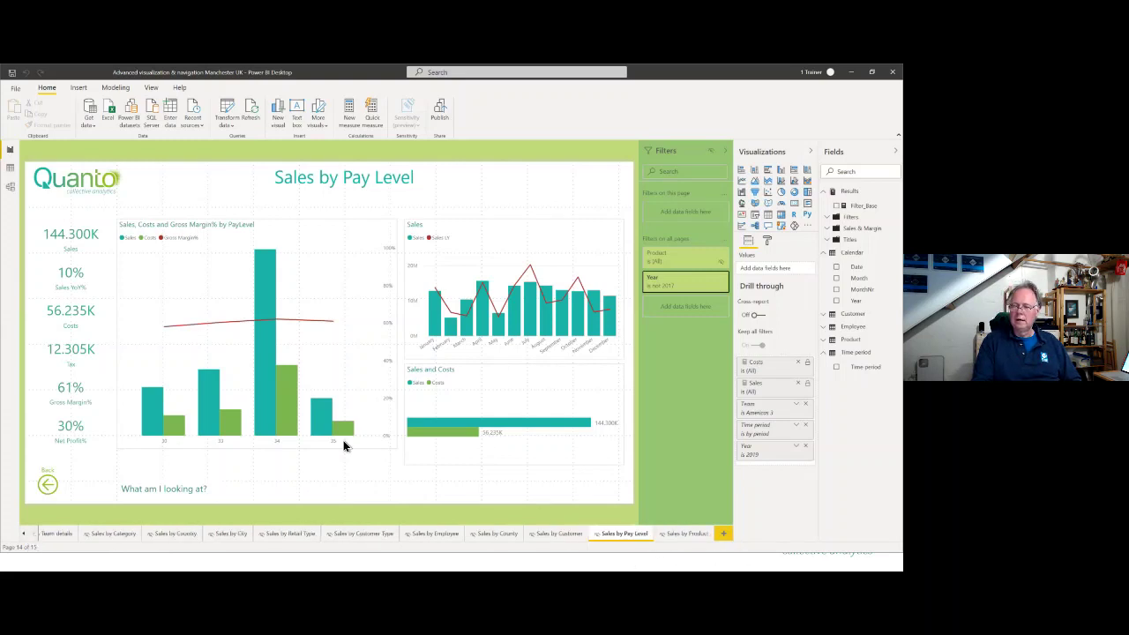
Step: Drill through from pay level 34 in the Pay Level chart to the Sales by County page
{"action": "right_click", "coordinate": [273, 388]}
{"action": "mouse_move", "coordinate": [295, 418]}
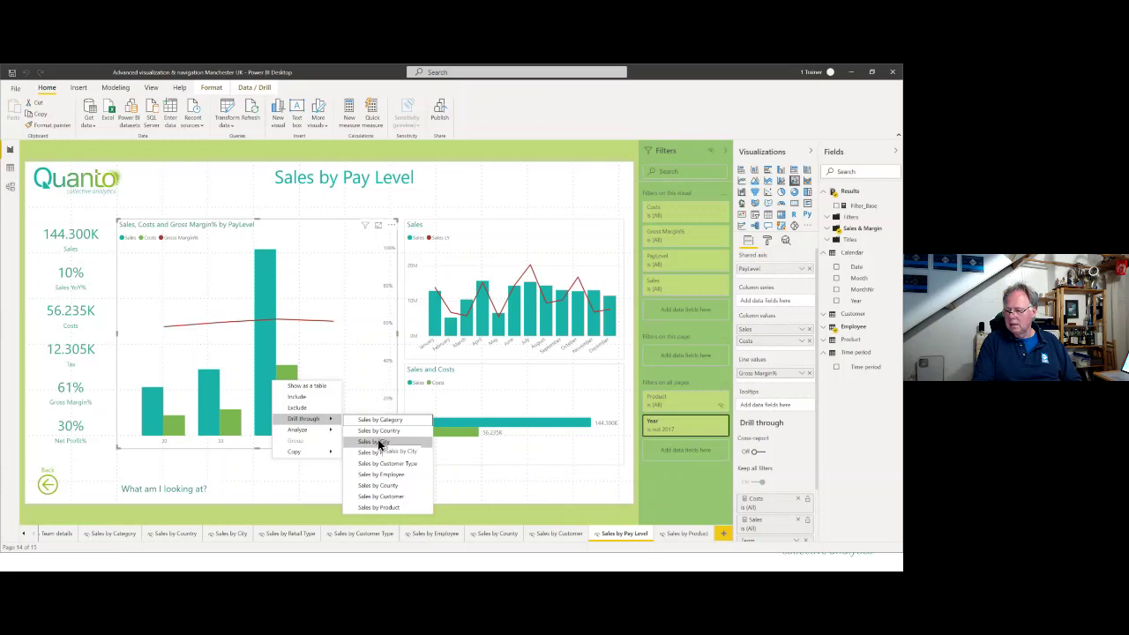
{"action": "left_click", "coordinate": [378, 487]}
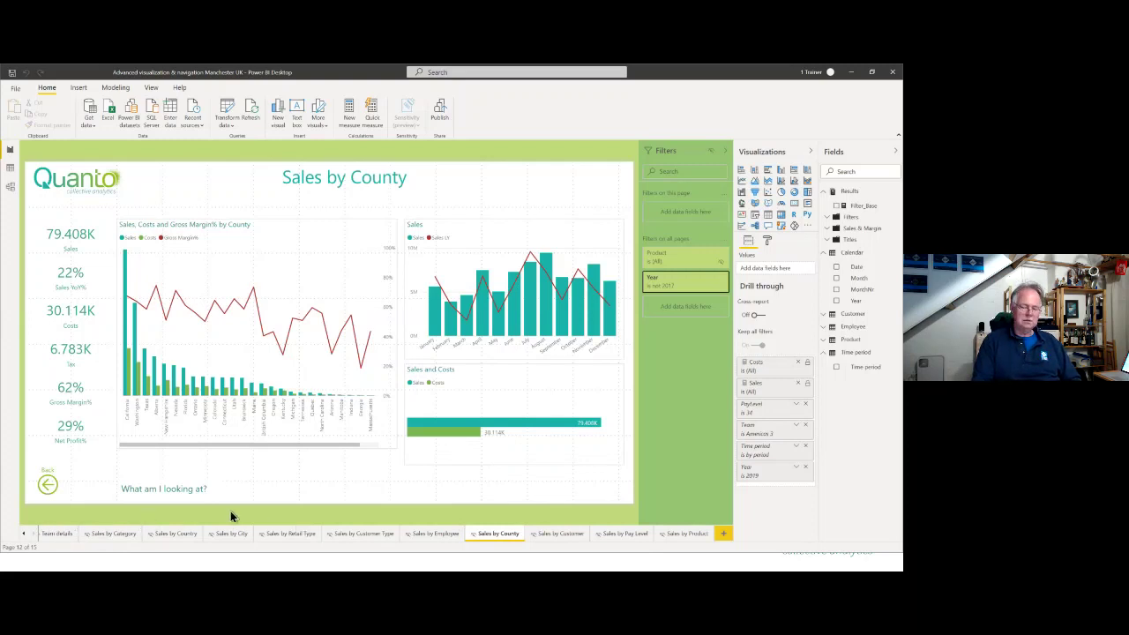
Step: Return through Sales by Pay Level to the Sales overview page and bring the first page tabs back into view
{"action": "left_click", "coordinate": [45, 491], "text": "ctrl"}
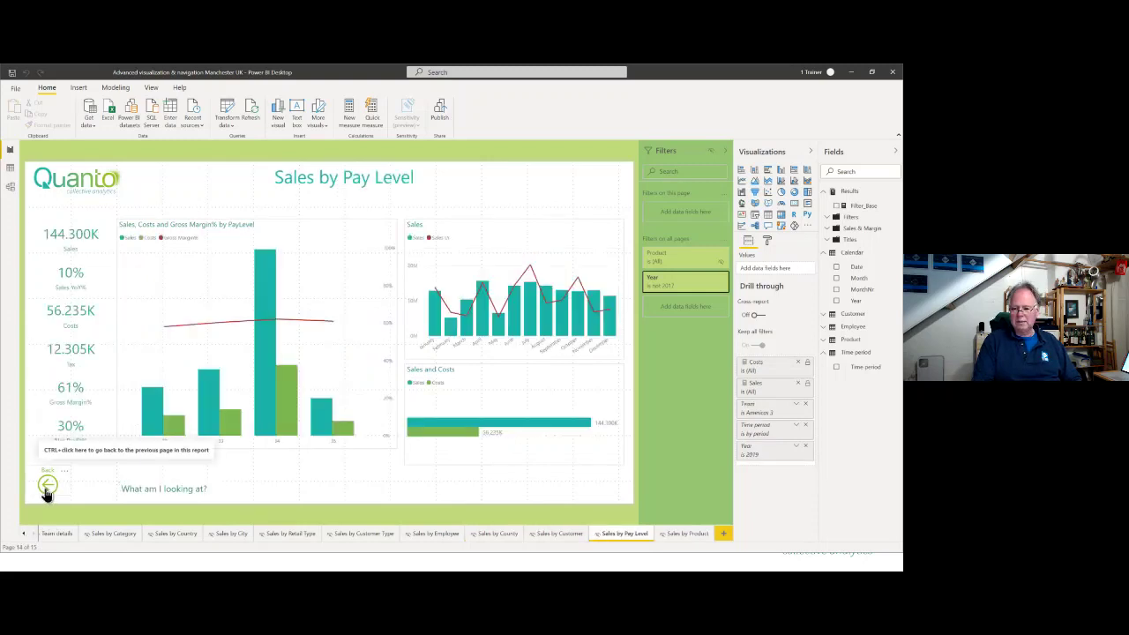
{"action": "left_click", "coordinate": [46, 491], "text": "ctrl"}
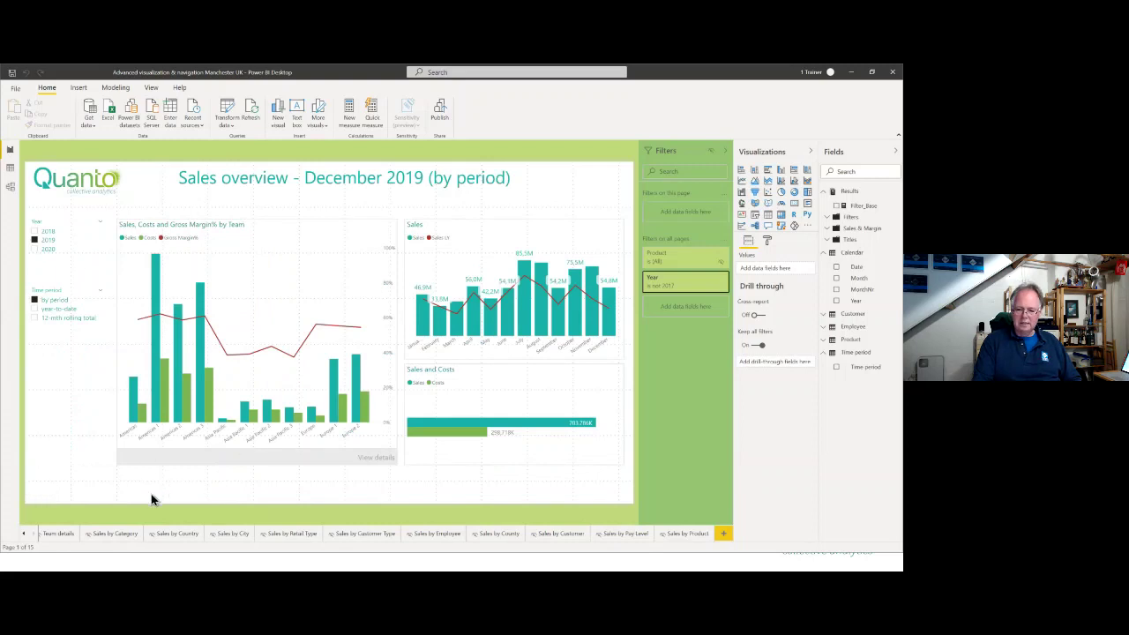
{"action": "left_click", "coordinate": [20, 535]}
{"action": "left_click", "coordinate": [20, 534]}
{"action": "left_click", "coordinate": [21, 534]}
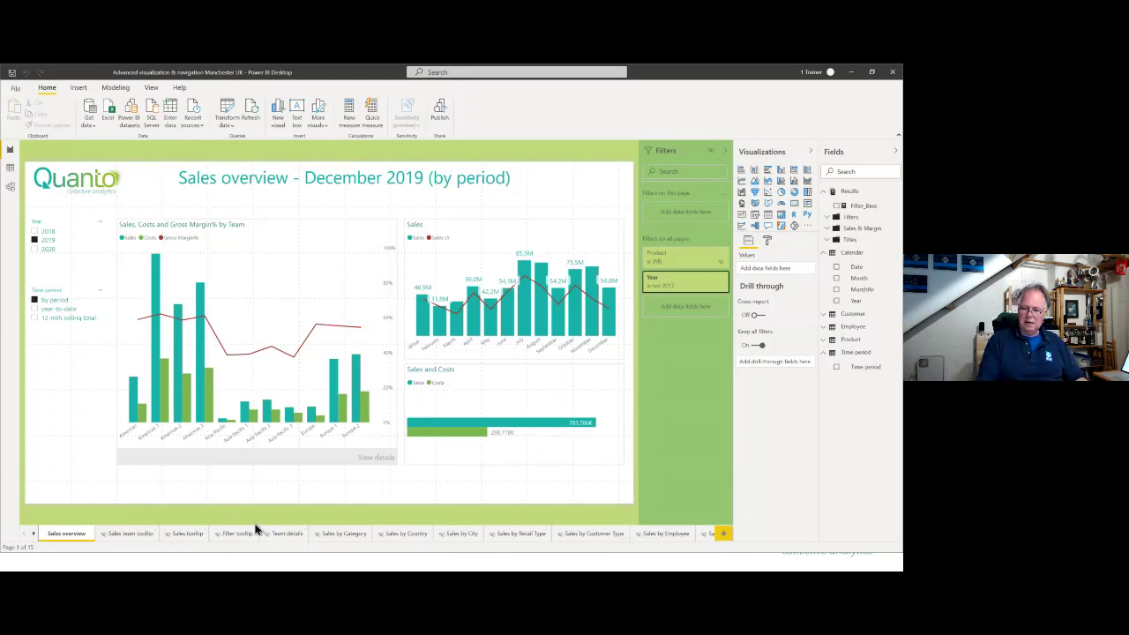
Step: Select the Americas 3 team, follow the View details button to the Team details page, and return to the overview
{"action": "left_click", "coordinate": [206, 396]}
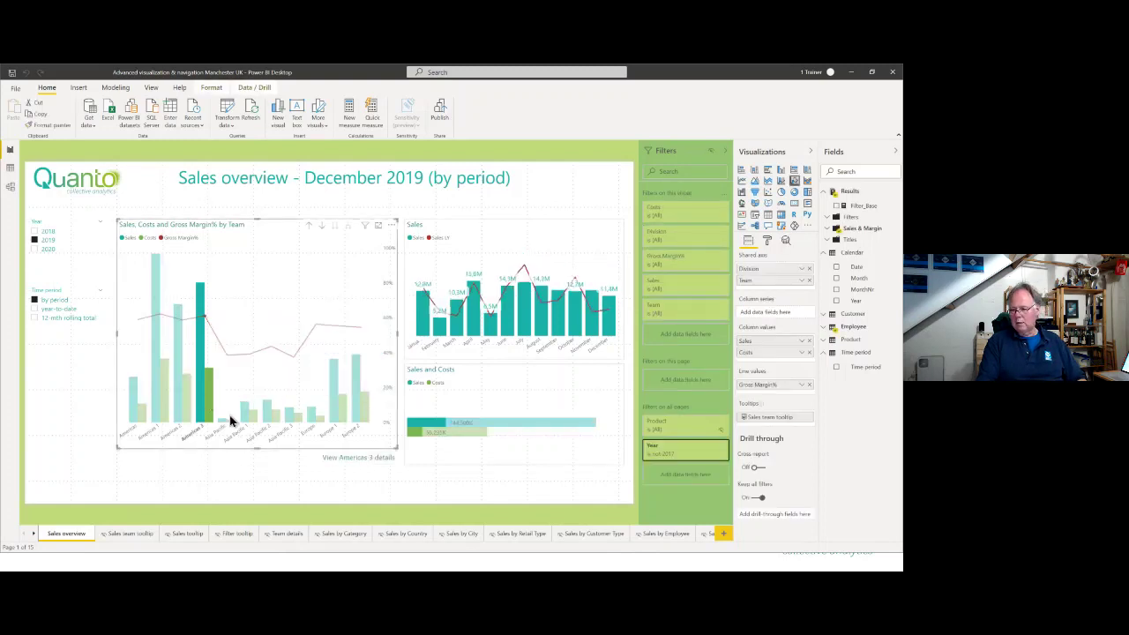
{"action": "left_click", "coordinate": [346, 466]}
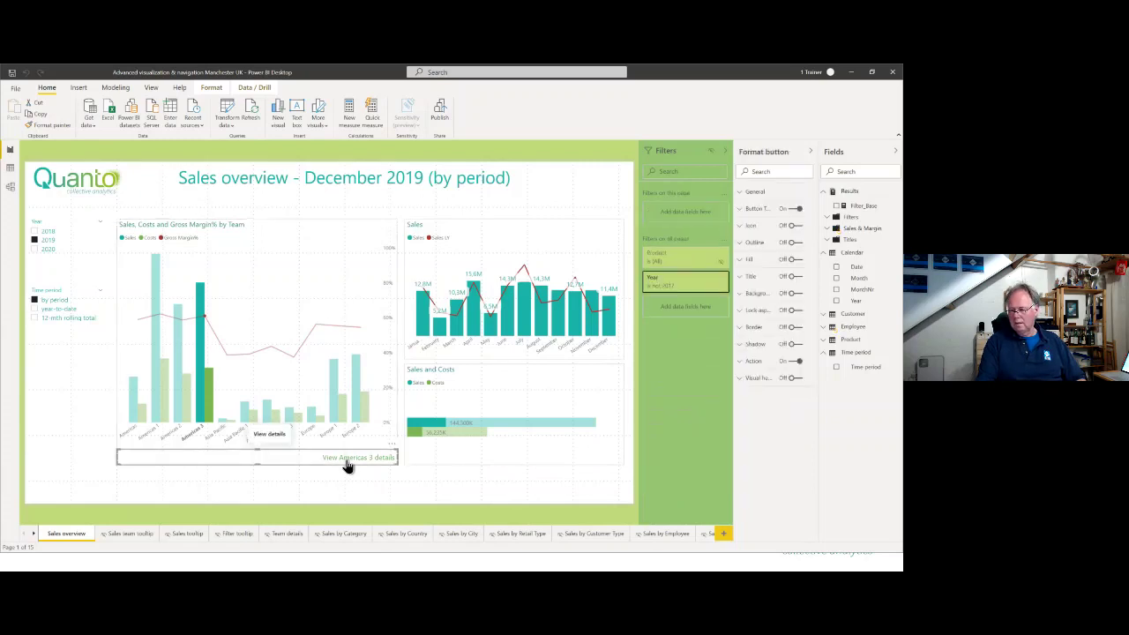
{"action": "left_click", "coordinate": [347, 467], "text": "ctrl"}
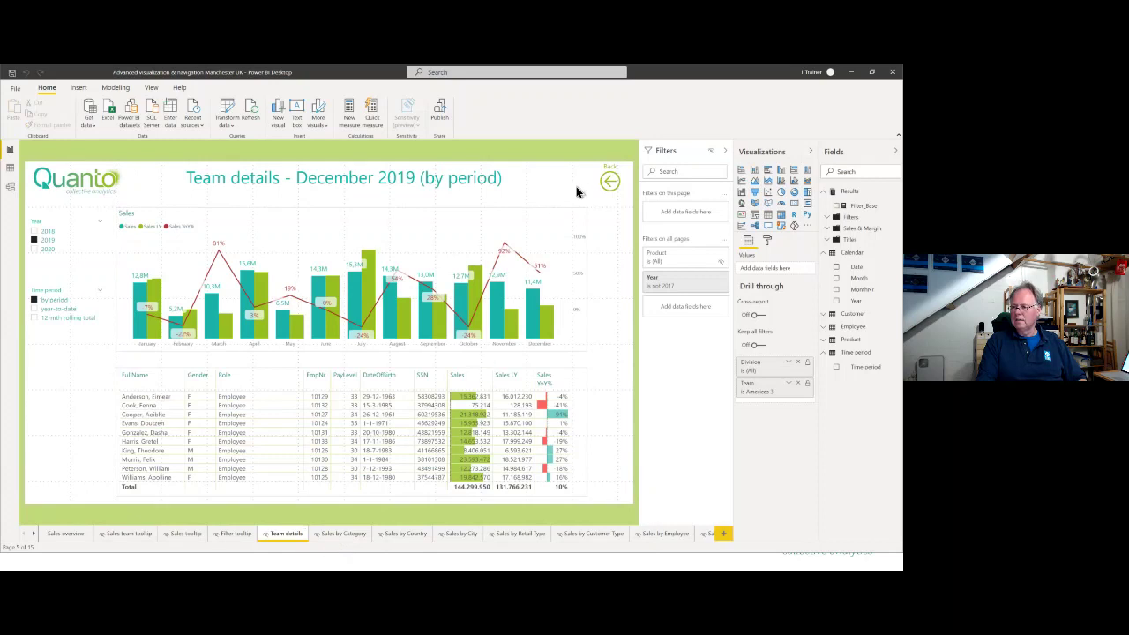
{"action": "left_click", "coordinate": [610, 184], "text": "ctrl"}
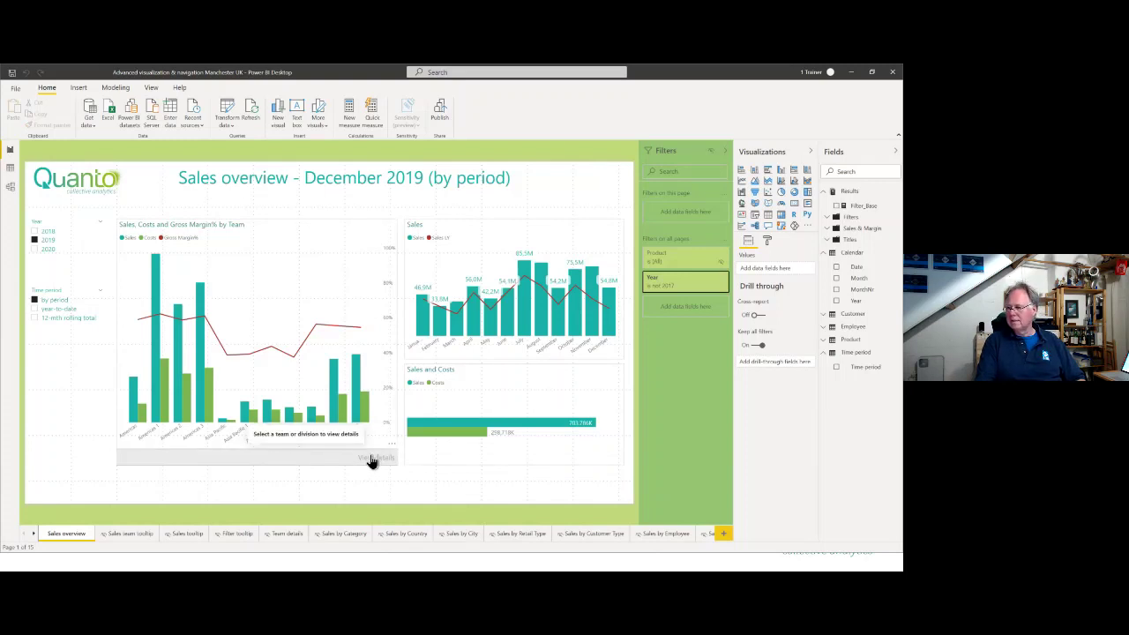
Step: Examine the View details button's text formatting and its drill-through action settings, including destination and tooltips
{"action": "left_click", "coordinate": [766, 246]}
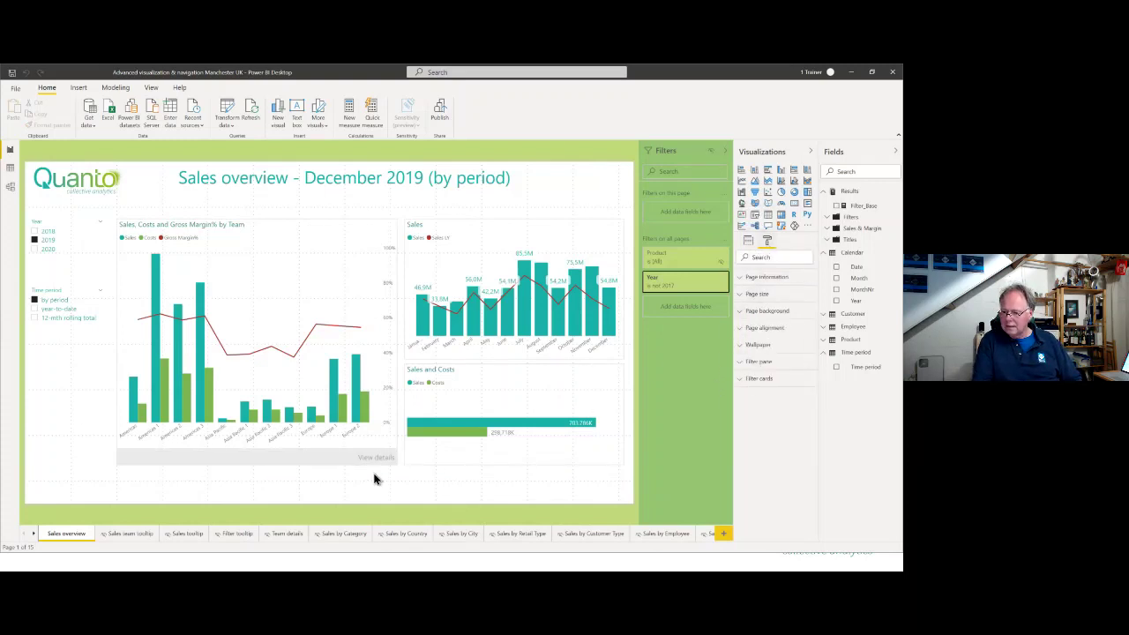
{"action": "left_click", "coordinate": [347, 464]}
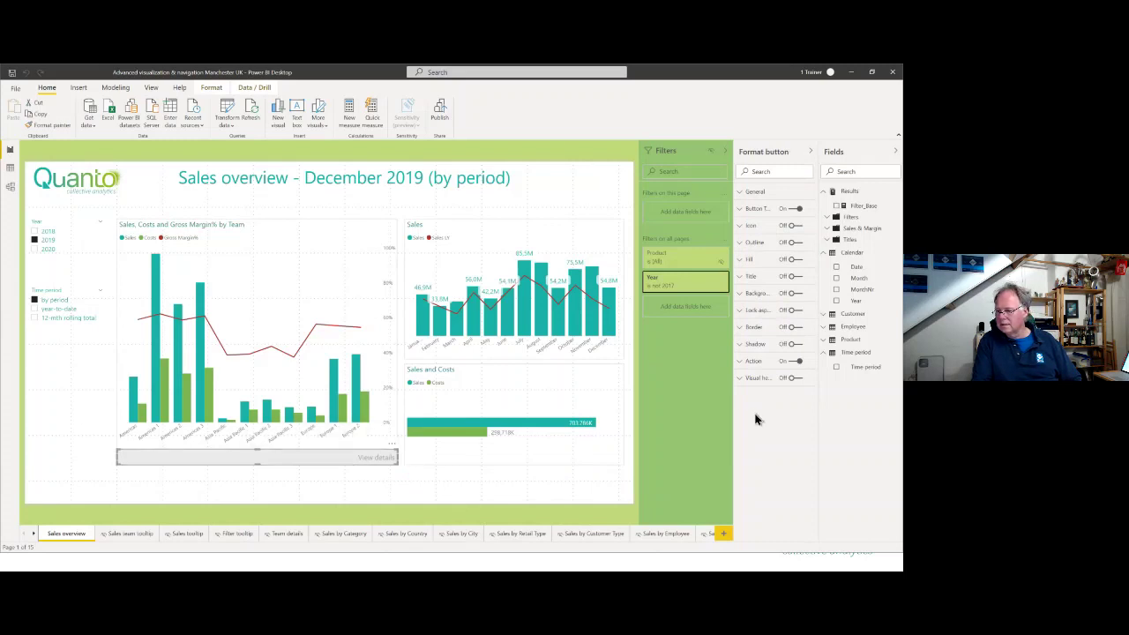
{"action": "left_click", "coordinate": [741, 210]}
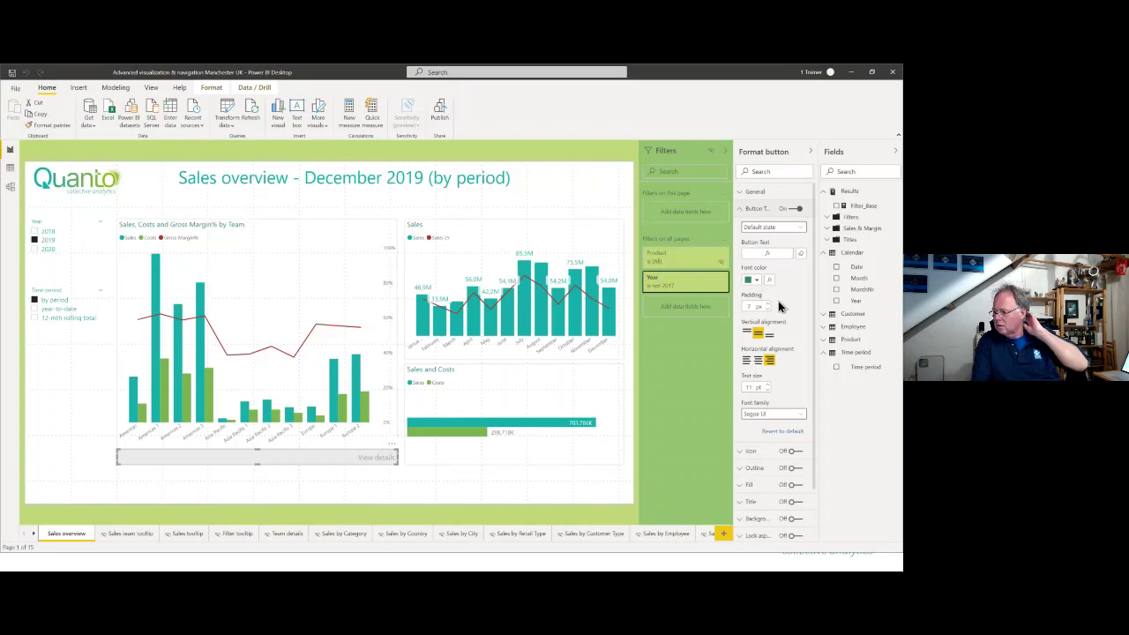
{"action": "scroll", "coordinate": [784, 331], "scroll_direction": "down", "scroll_amount": 3}
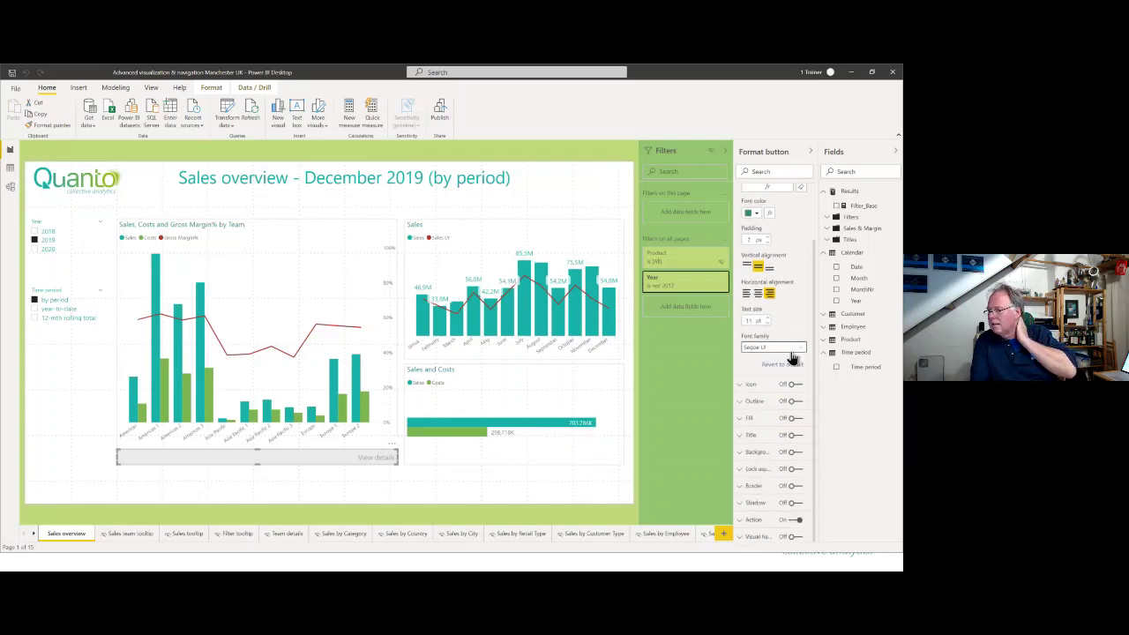
{"action": "scroll", "coordinate": [791, 357], "scroll_direction": "up", "scroll_amount": 3}
{"action": "scroll", "coordinate": [792, 357], "scroll_direction": "down", "scroll_amount": 3}
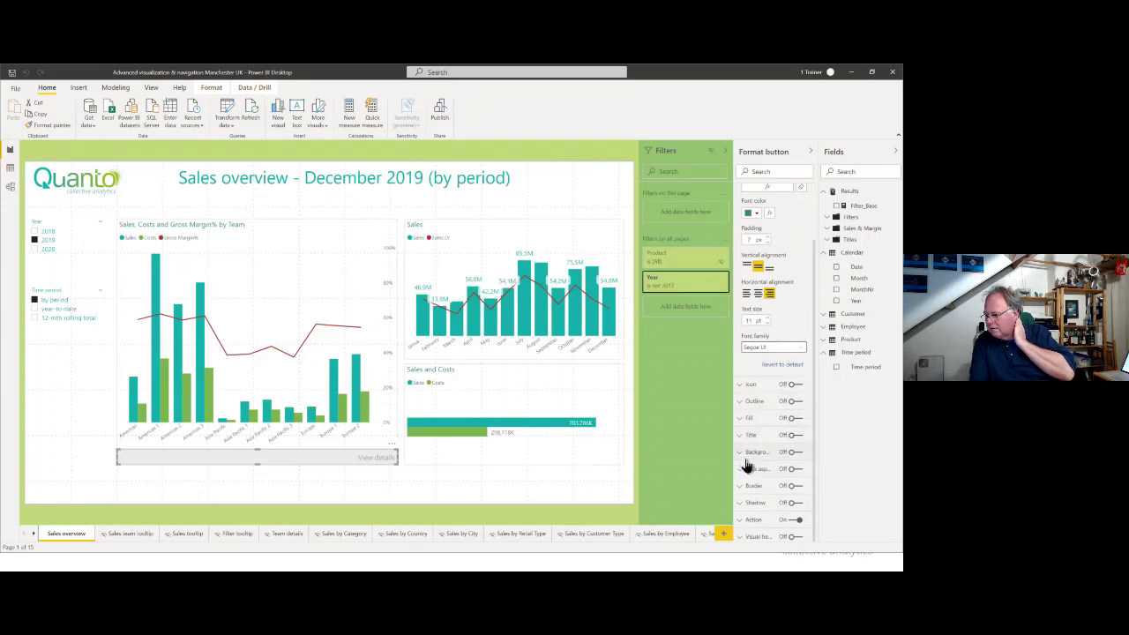
{"action": "left_click", "coordinate": [757, 519]}
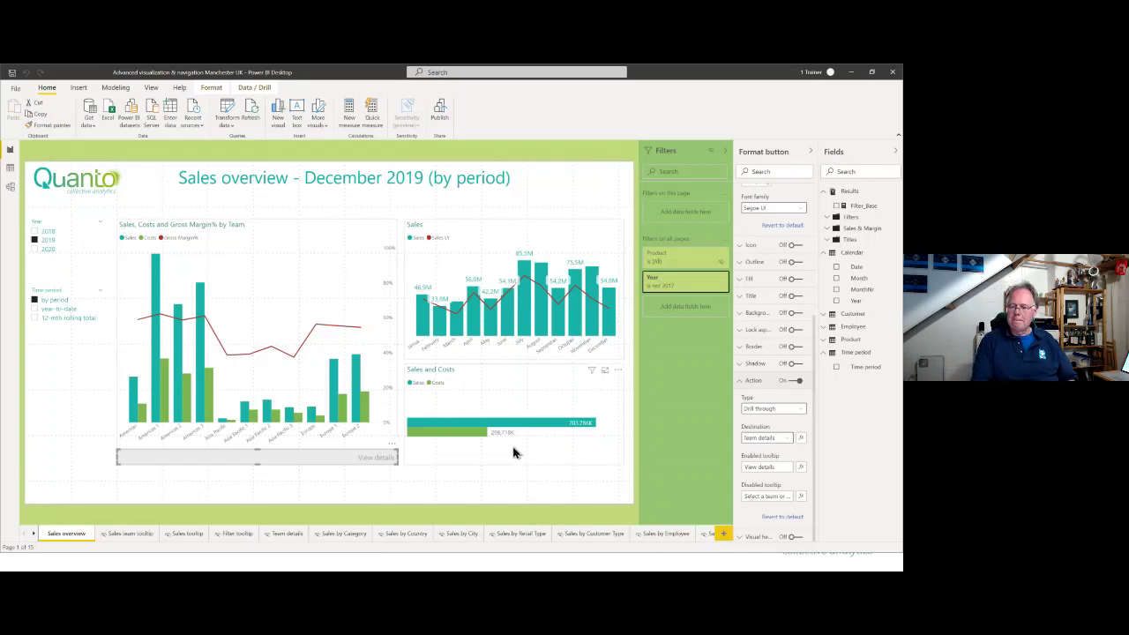
{"action": "left_click", "coordinate": [416, 491]}
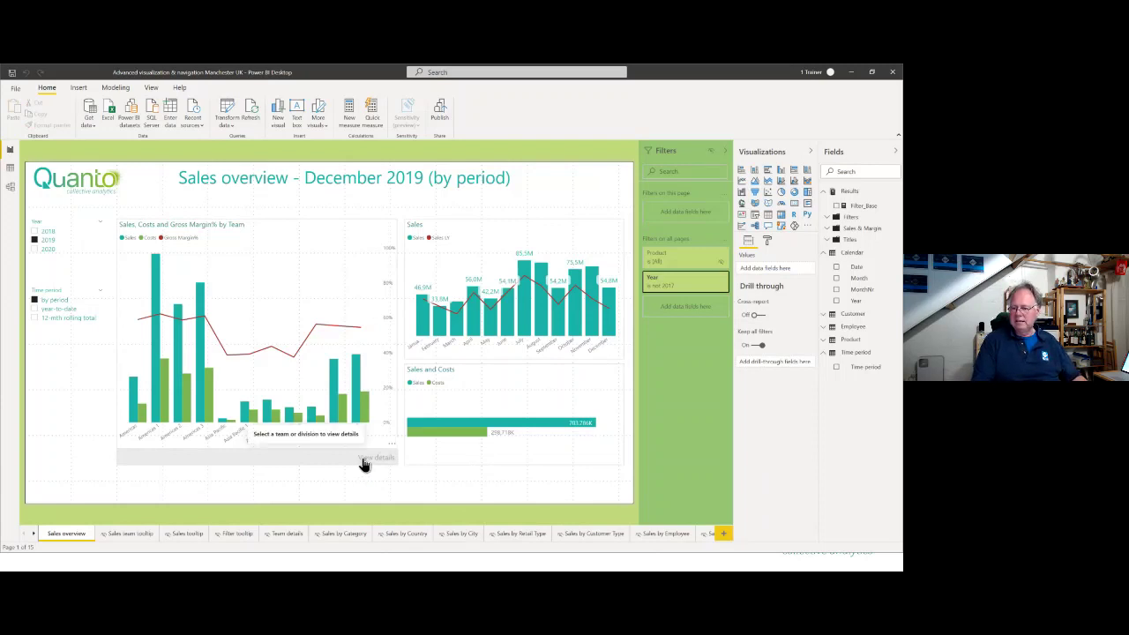
Step: Try the View details button's enabled state by selecting the Americas 3 team in the chart, and clear the selection
{"action": "left_click", "coordinate": [355, 459]}
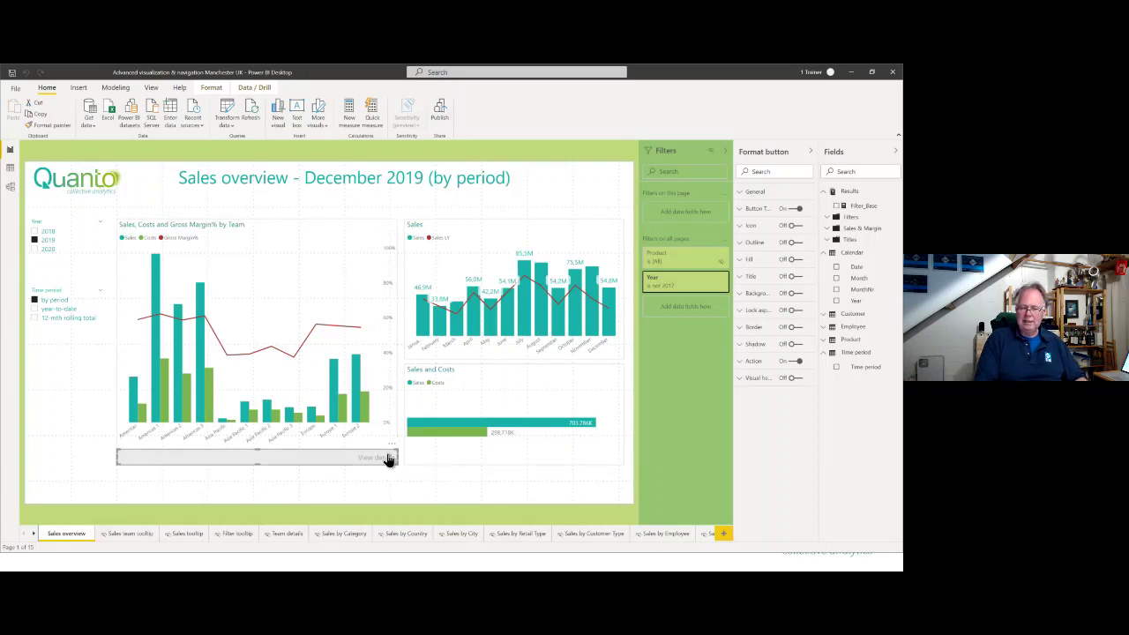
{"action": "left_click", "coordinate": [204, 402]}
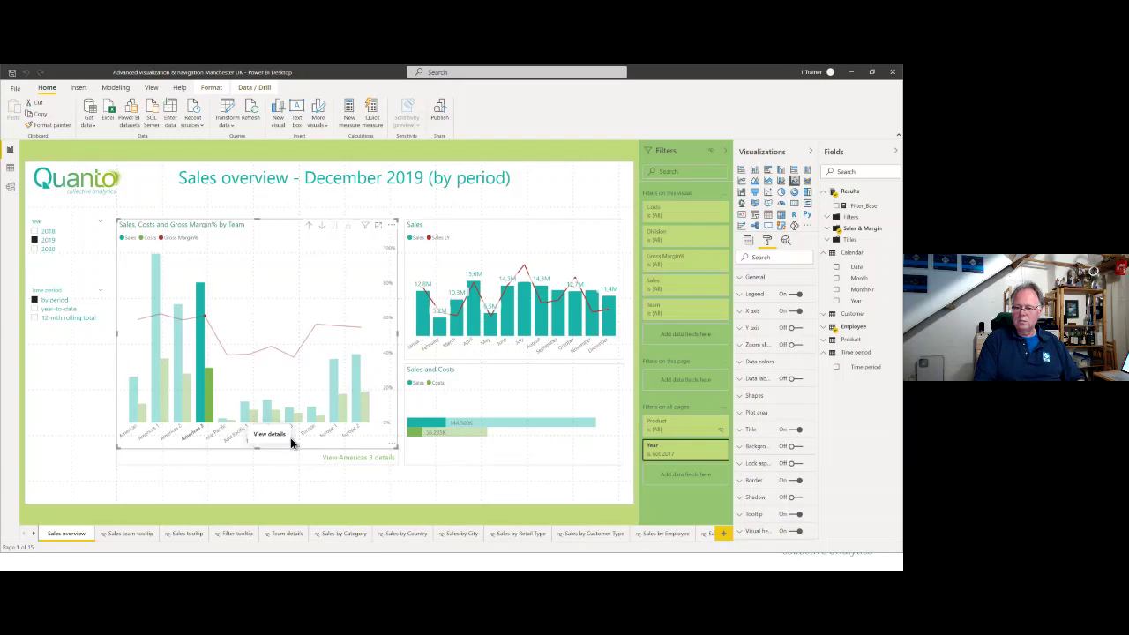
{"action": "left_click", "coordinate": [204, 389]}
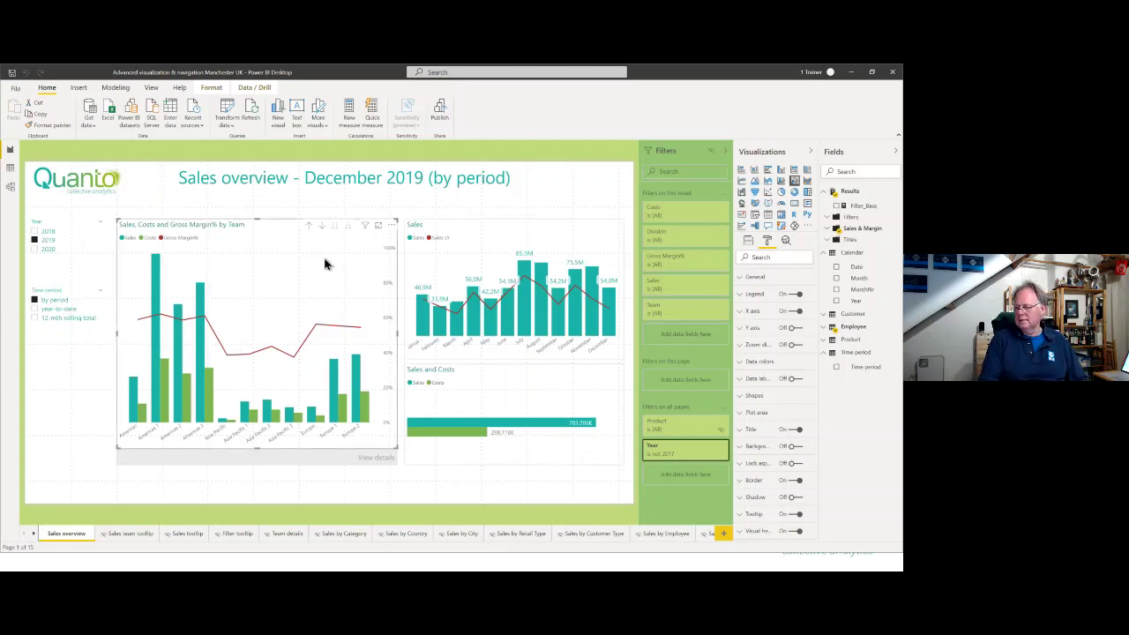
Step: Show the team chart's fields, drill through from Americas 3 to Sales by Customer Type, and return to the overview
{"action": "left_click", "coordinate": [748, 242]}
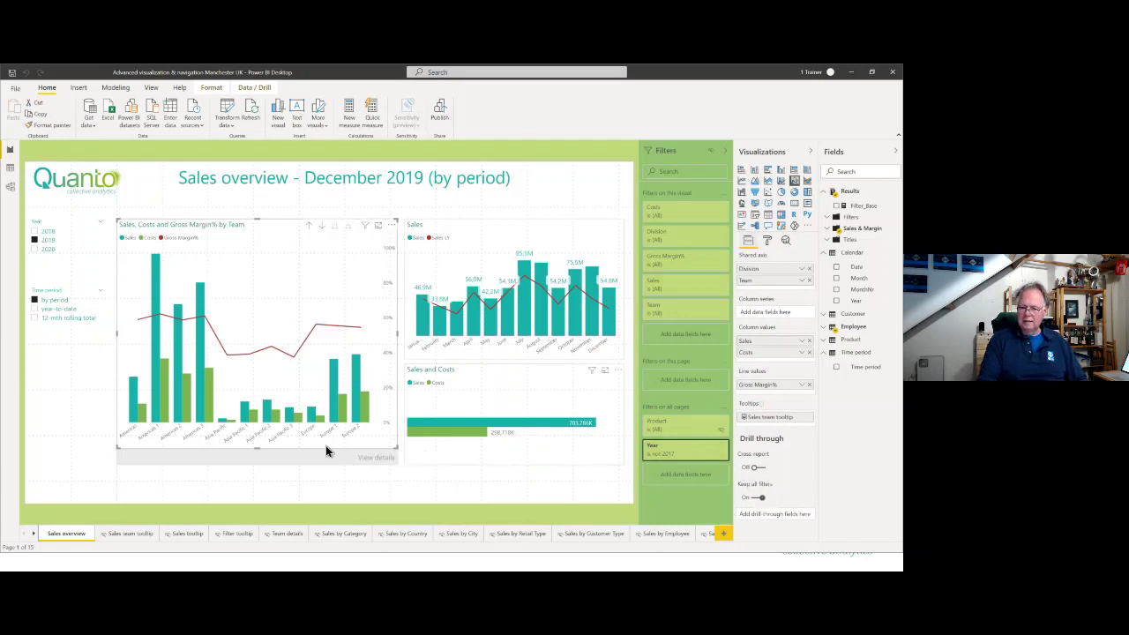
{"action": "right_click", "coordinate": [201, 405]}
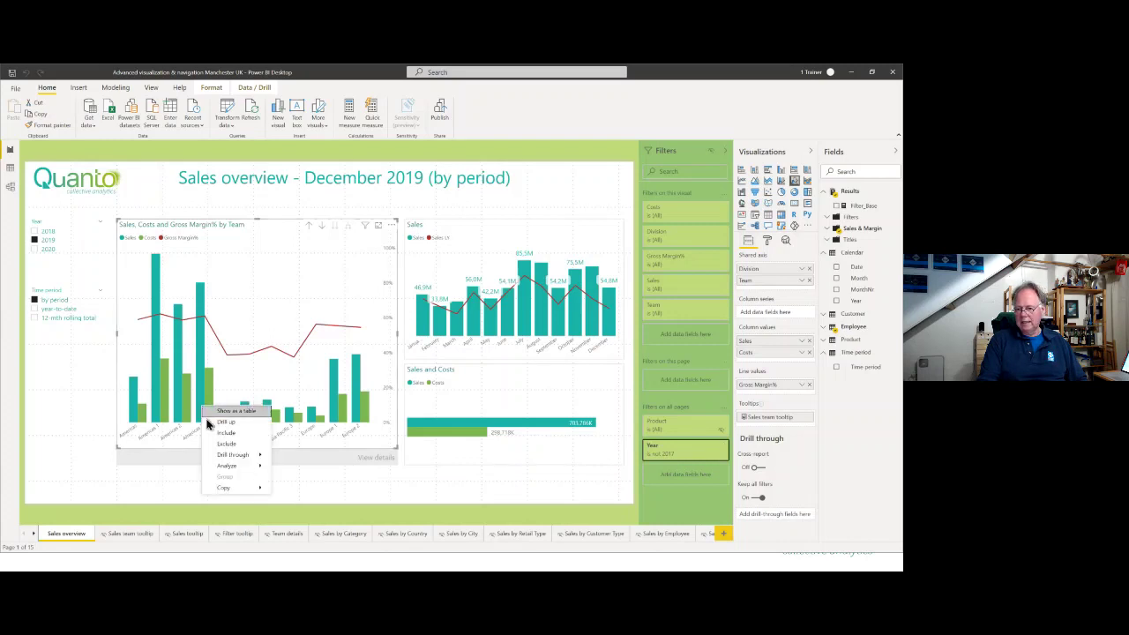
{"action": "mouse_move", "coordinate": [219, 450]}
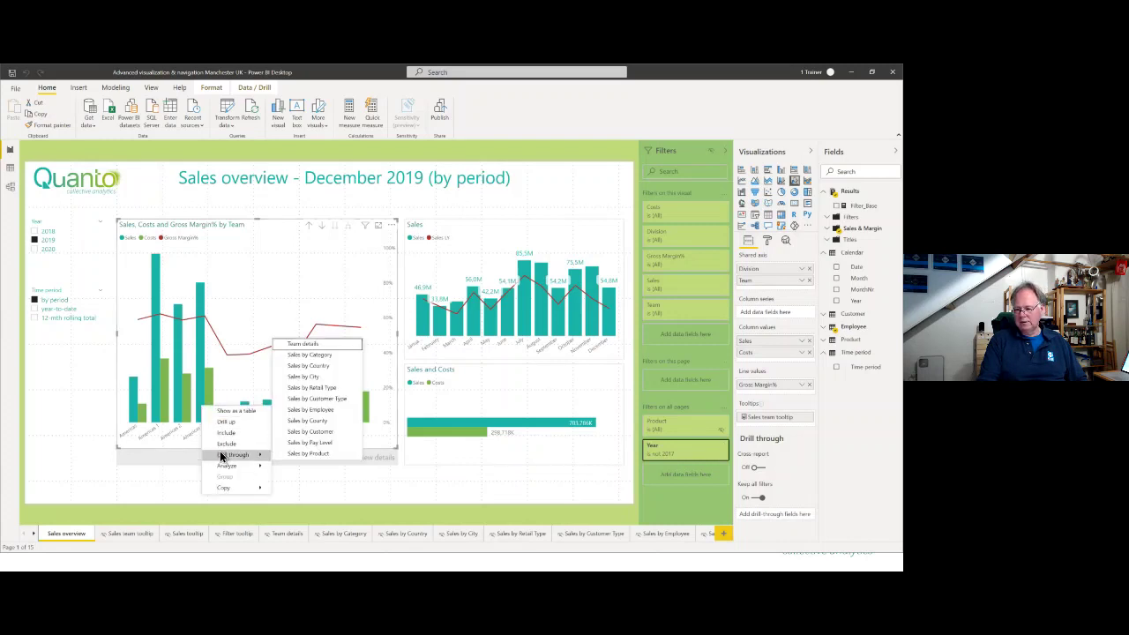
{"action": "left_click", "coordinate": [313, 399]}
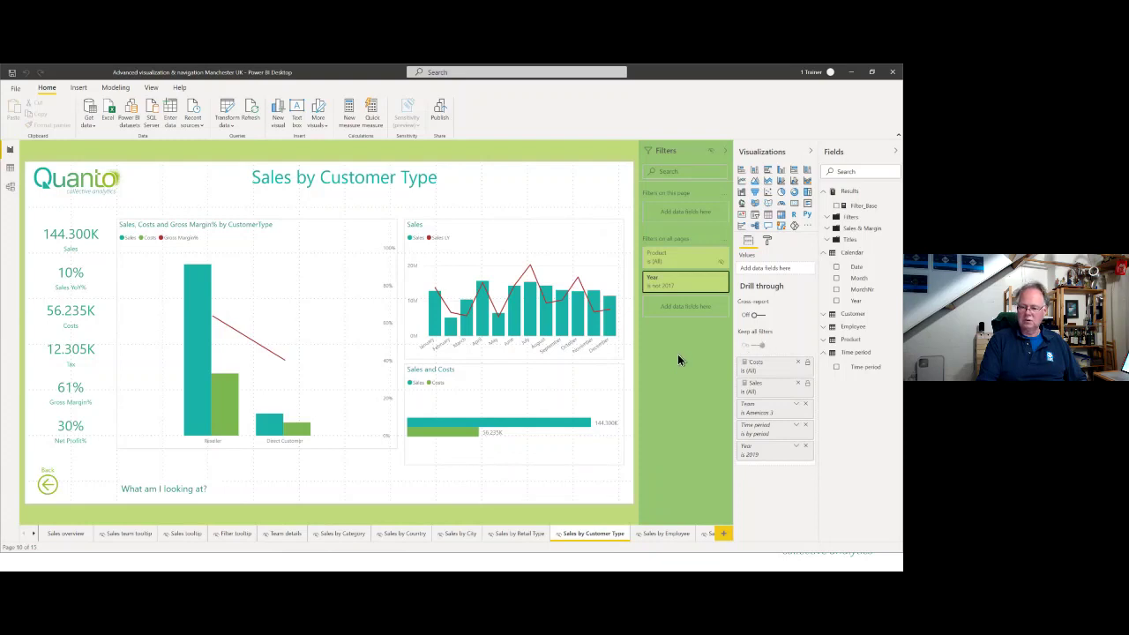
{"action": "left_click", "coordinate": [48, 486], "text": "ctrl"}
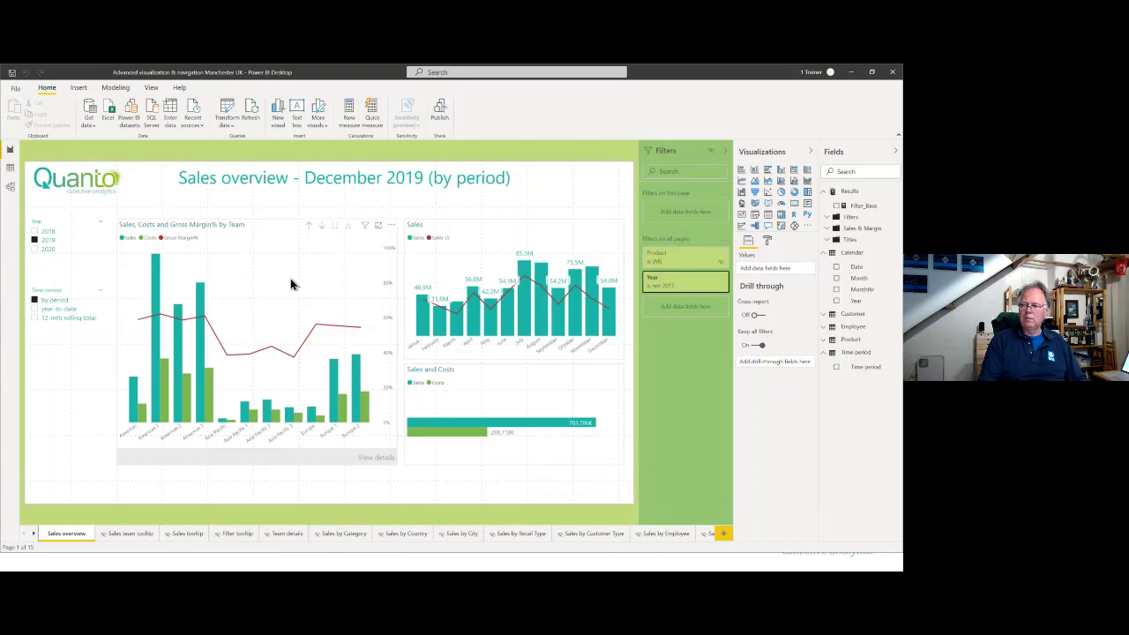
Step: Examine the DAX formula of the Sales measure used in the team chart and the monthly Sales chart
{"action": "left_click", "coordinate": [209, 283]}
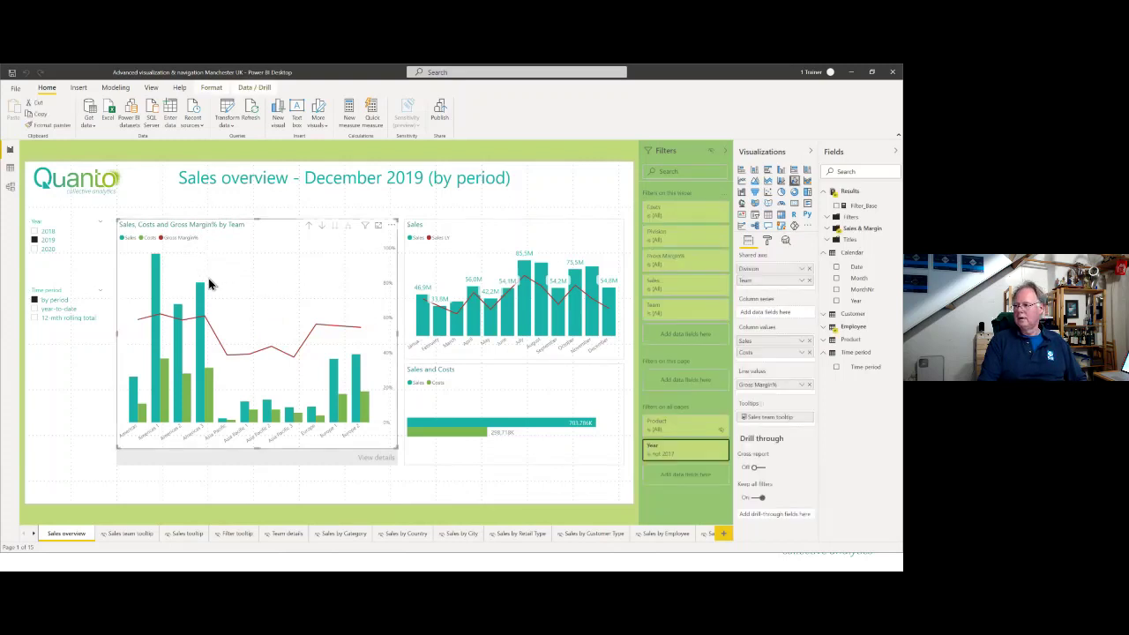
{"action": "left_click", "coordinate": [828, 230]}
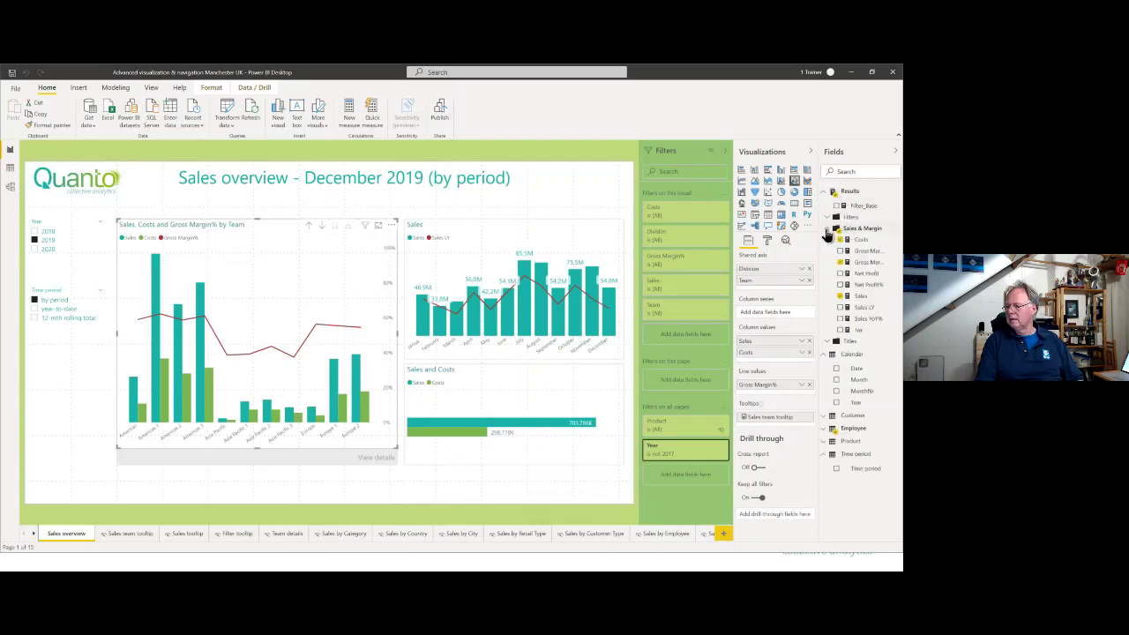
{"action": "left_click", "coordinate": [856, 297]}
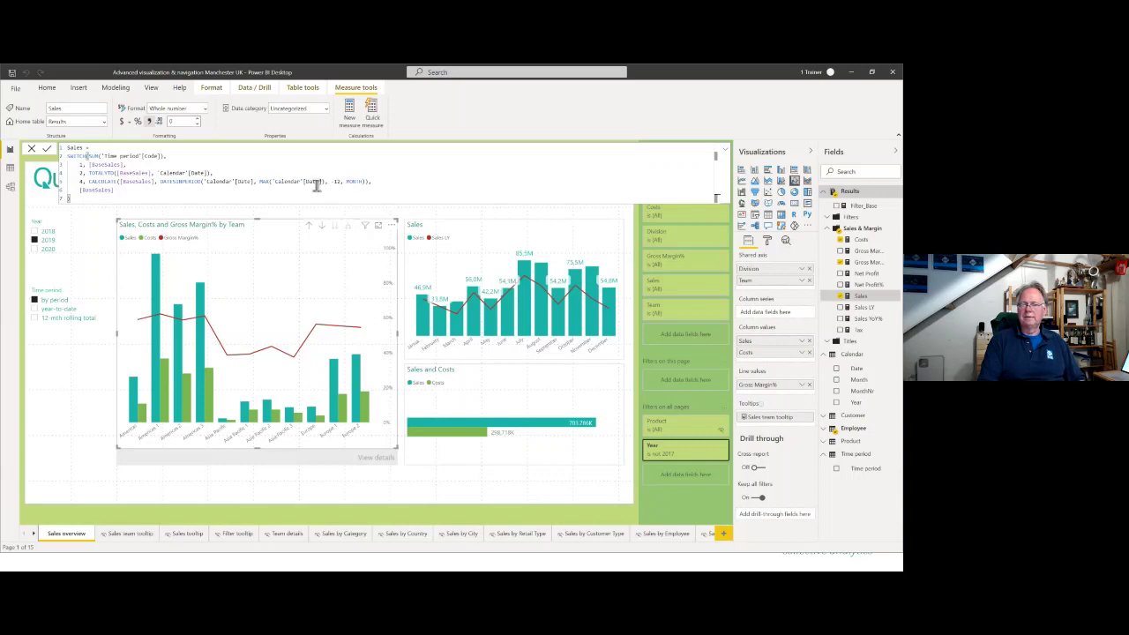
{"action": "left_click", "coordinate": [472, 231]}
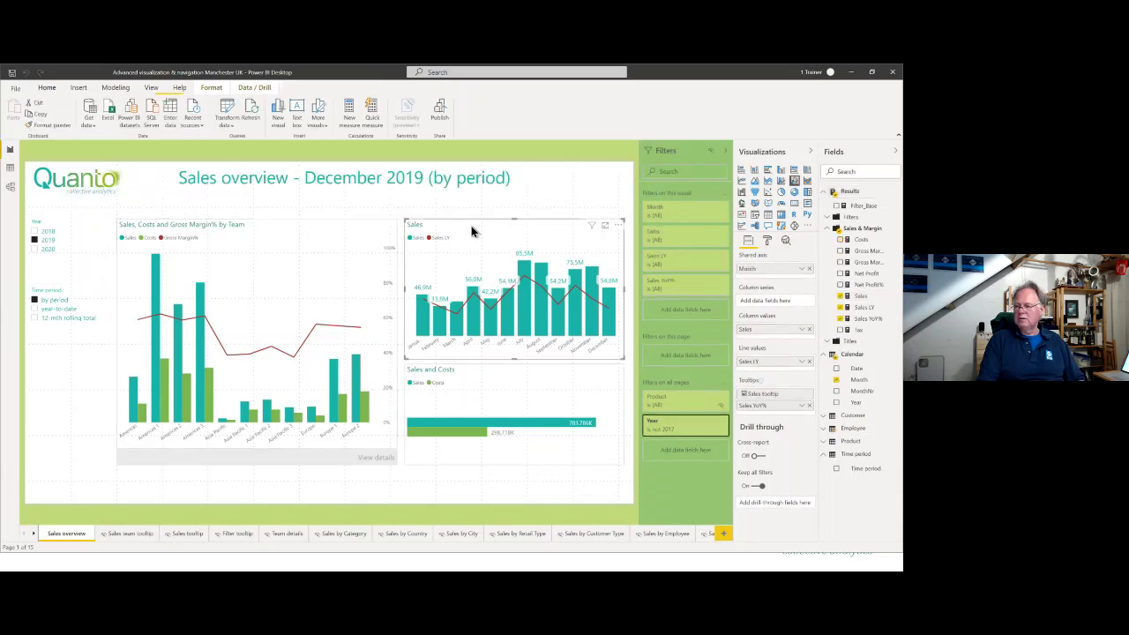
{"action": "left_click", "coordinate": [858, 298]}
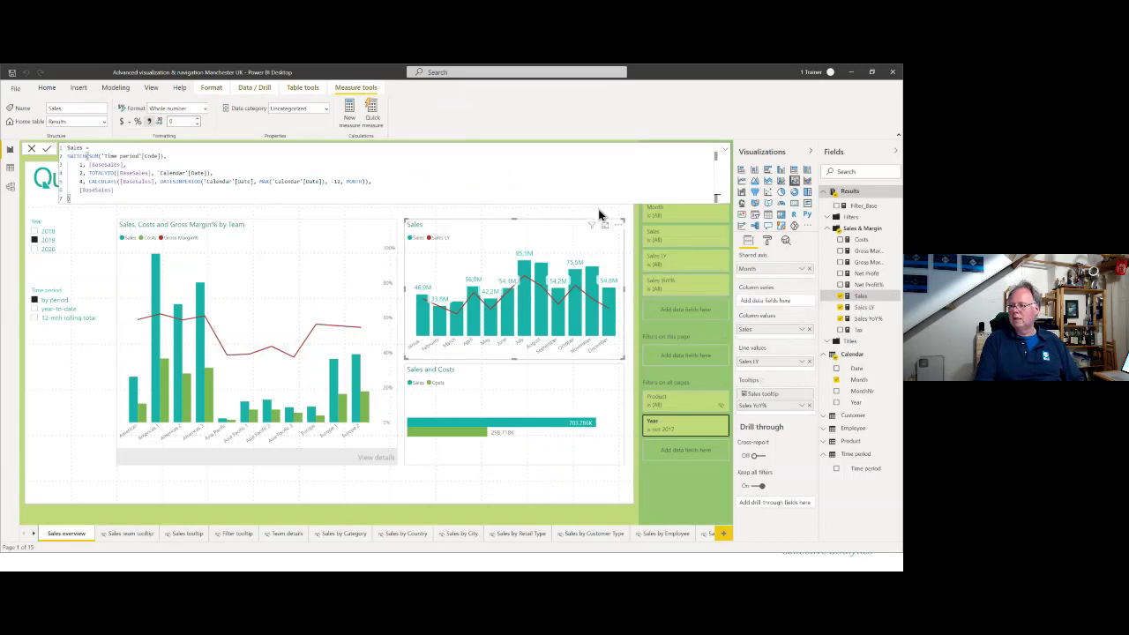
{"action": "left_click", "coordinate": [353, 215]}
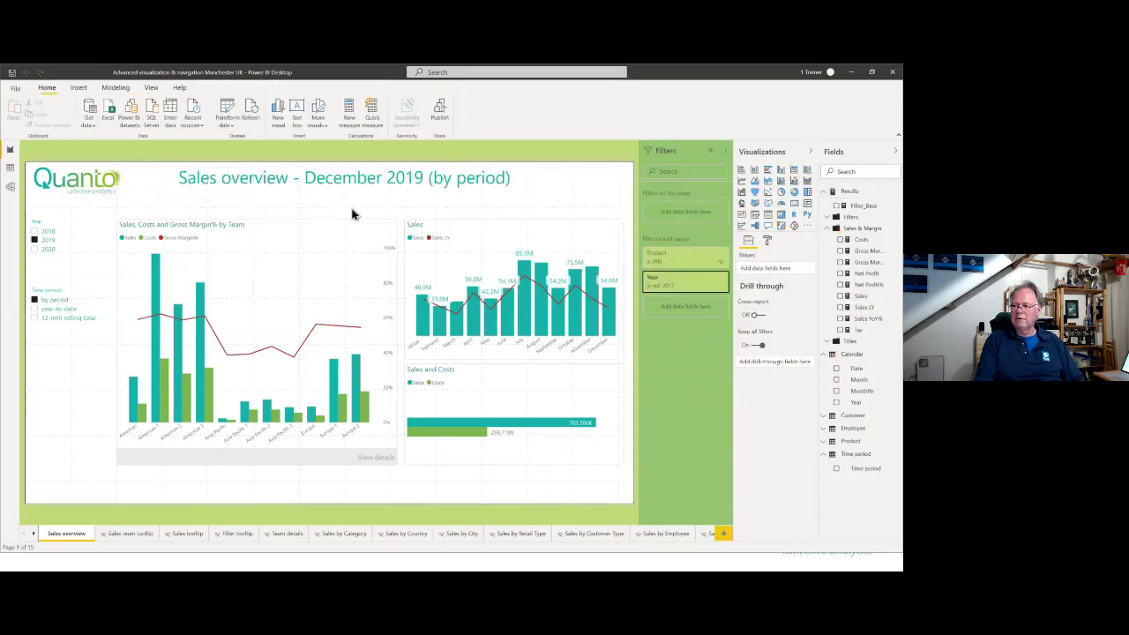
Step: Set the Time period slicer on the Sales overview page to year-to-date
{"action": "left_click", "coordinate": [35, 309]}
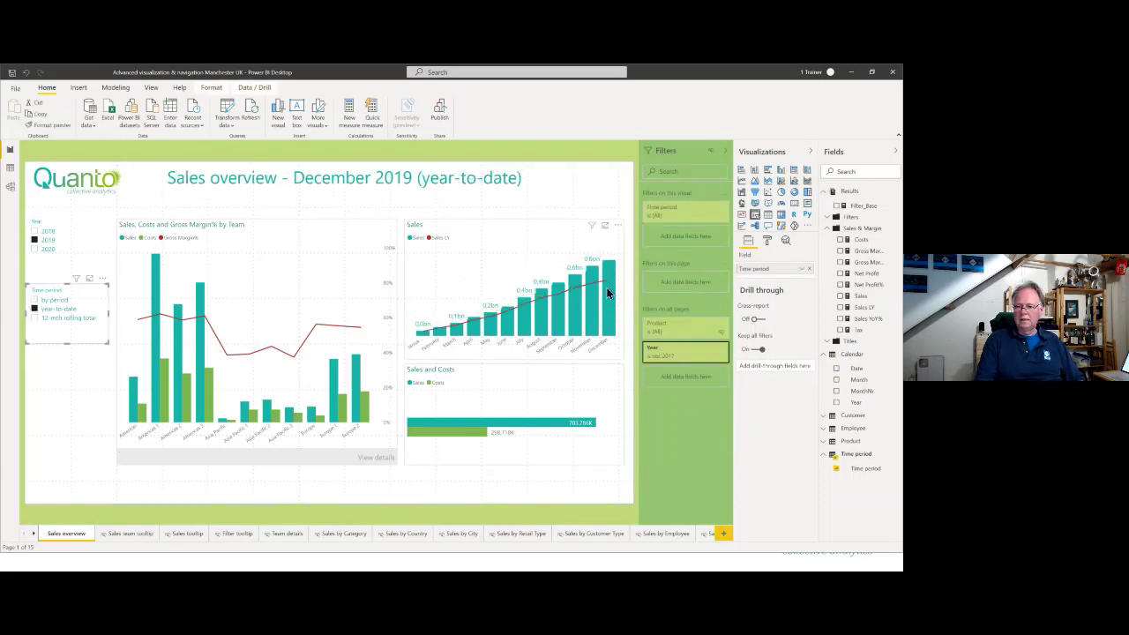
Step: Set the Time period slicer to 12-mth rolling total and examine the DATATABLE formula behind the Time period table
{"action": "left_click", "coordinate": [34, 319]}
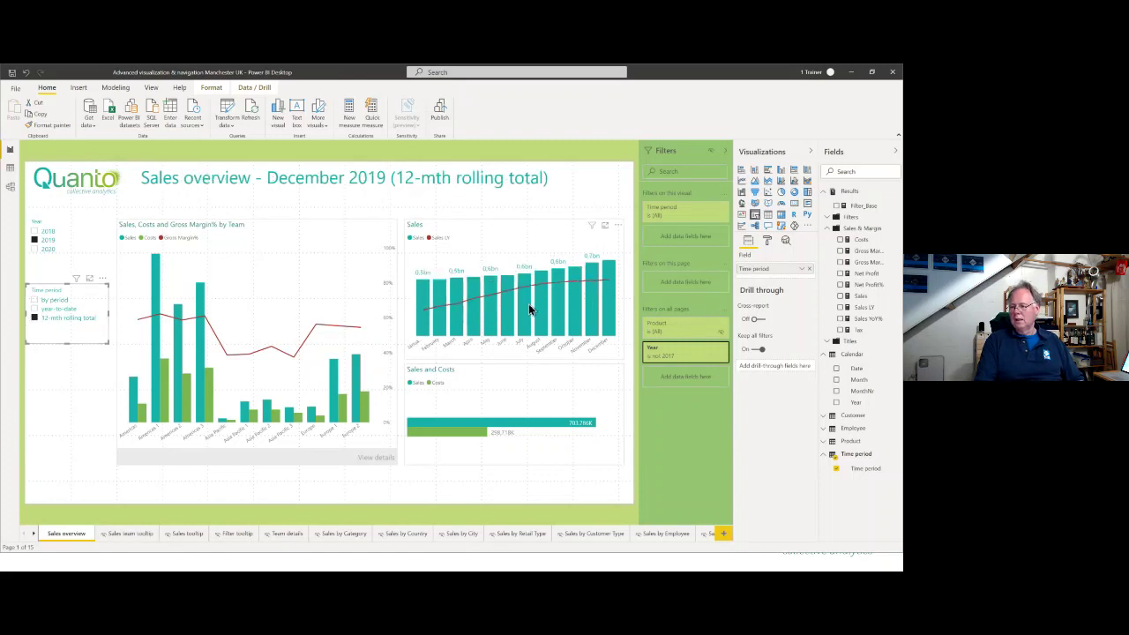
{"action": "left_click", "coordinate": [10, 169]}
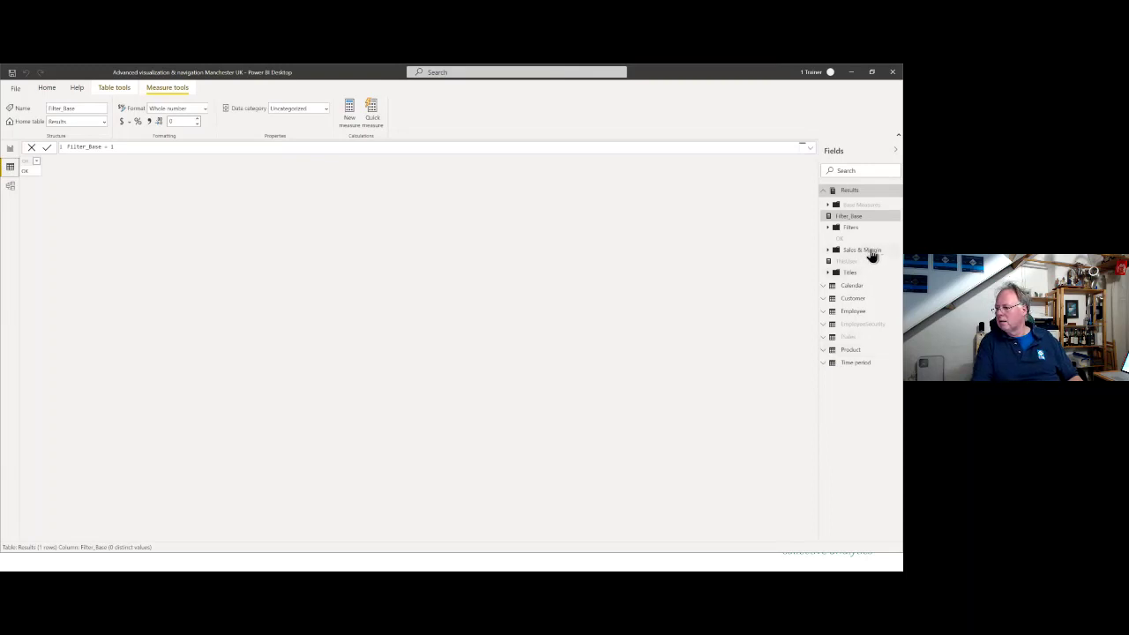
{"action": "left_click", "coordinate": [860, 363]}
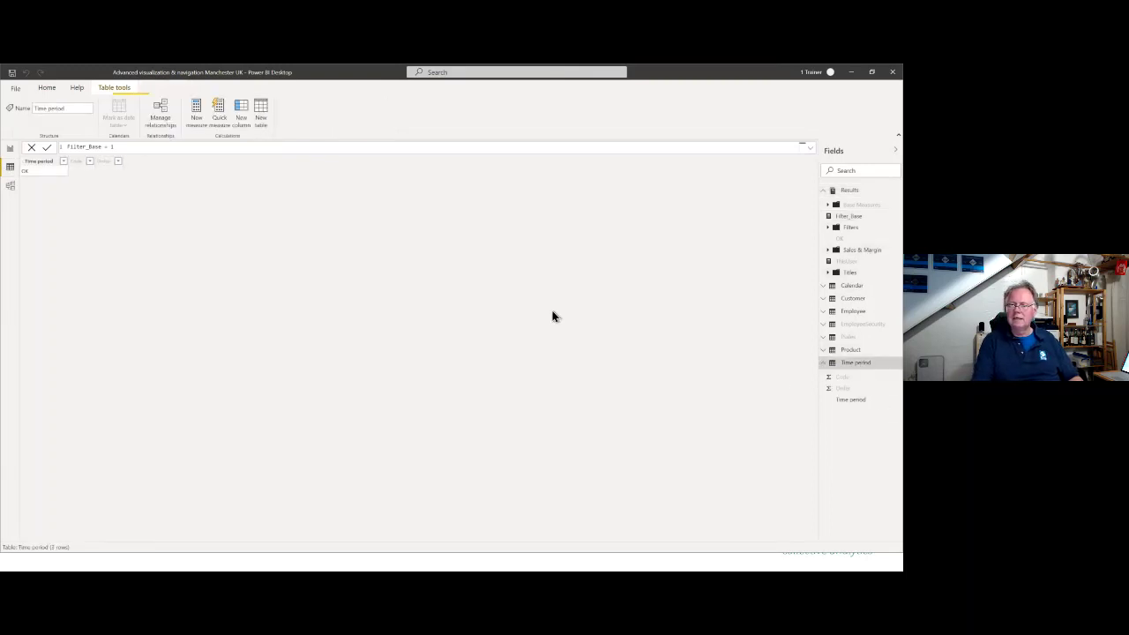
{"action": "left_click", "coordinate": [808, 152]}
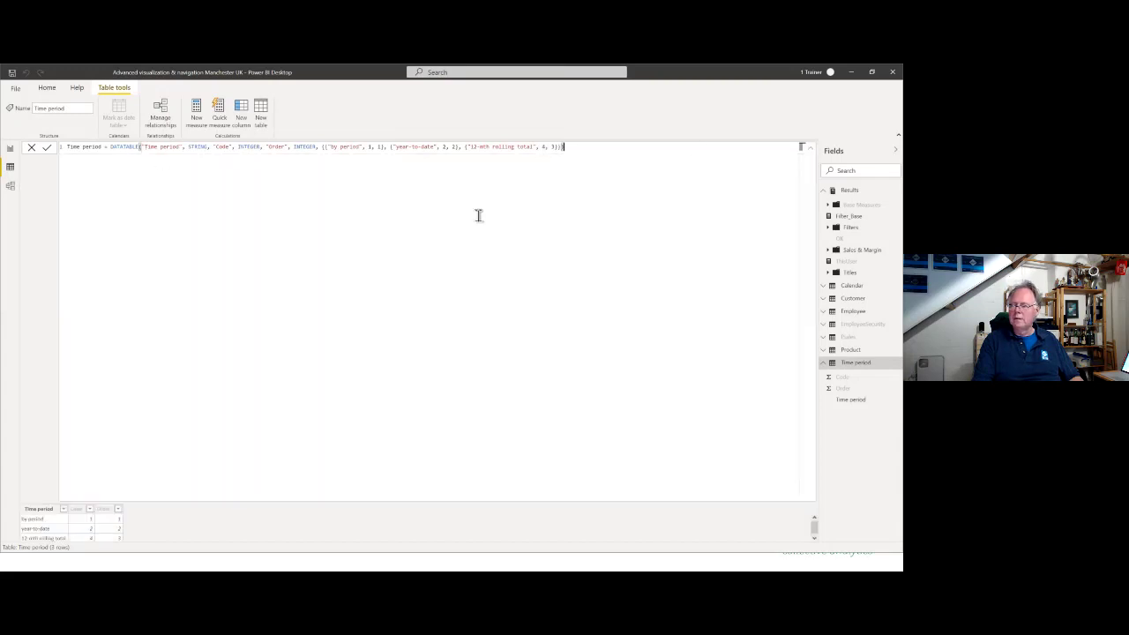
{"action": "left_click", "coordinate": [806, 152]}
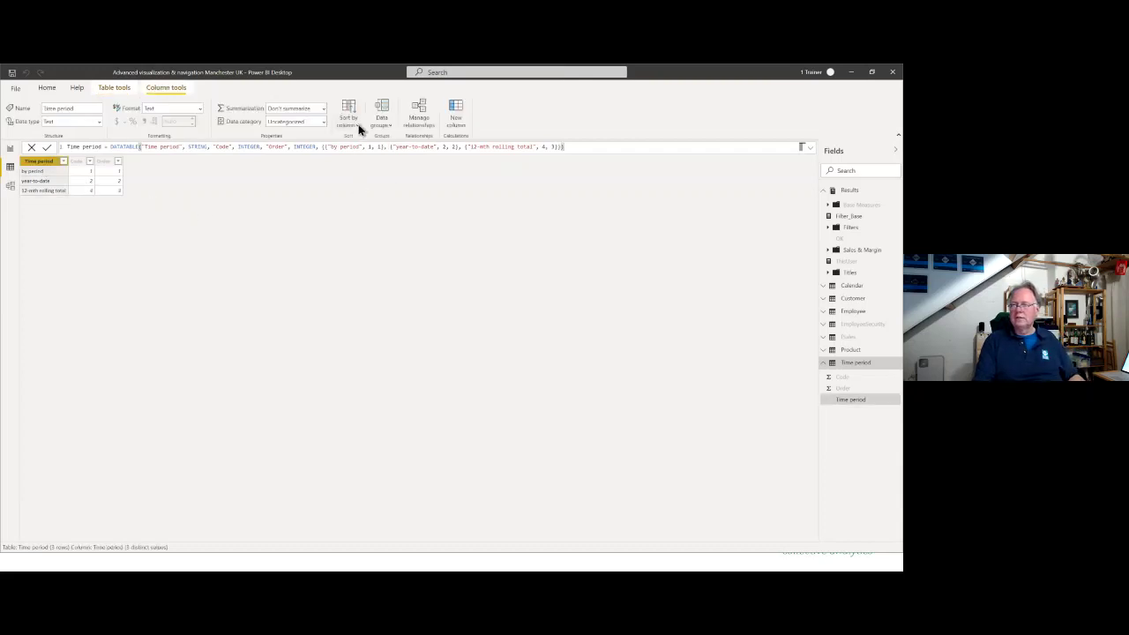
Step: Sort the Time period column of the Time period table by its Order column
{"action": "left_click", "coordinate": [357, 126]}
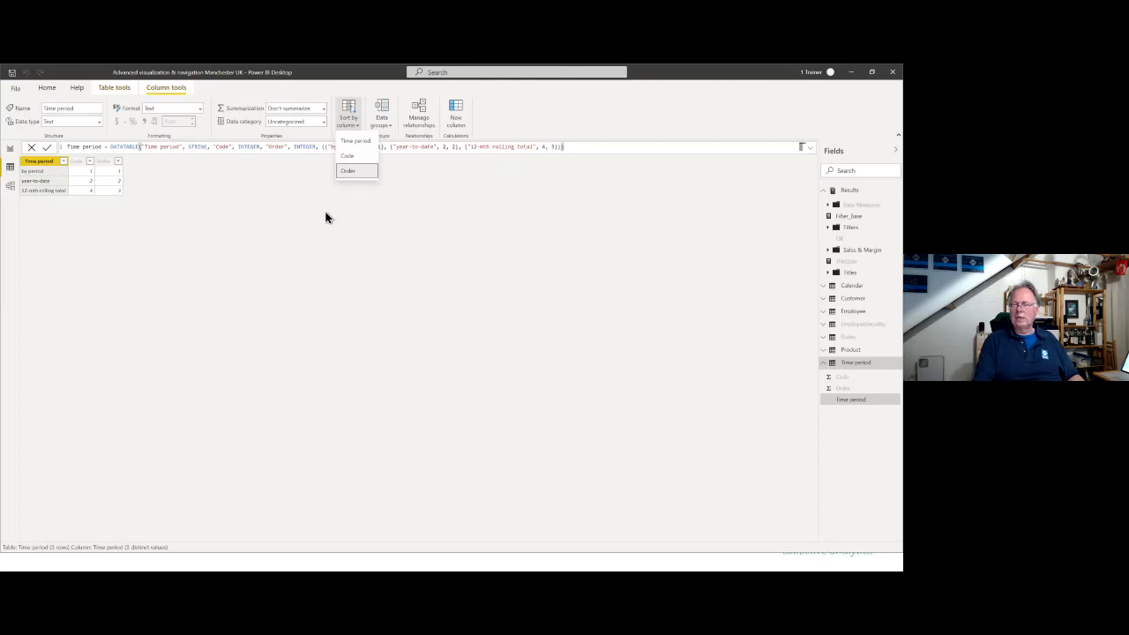
{"action": "left_click", "coordinate": [347, 171]}
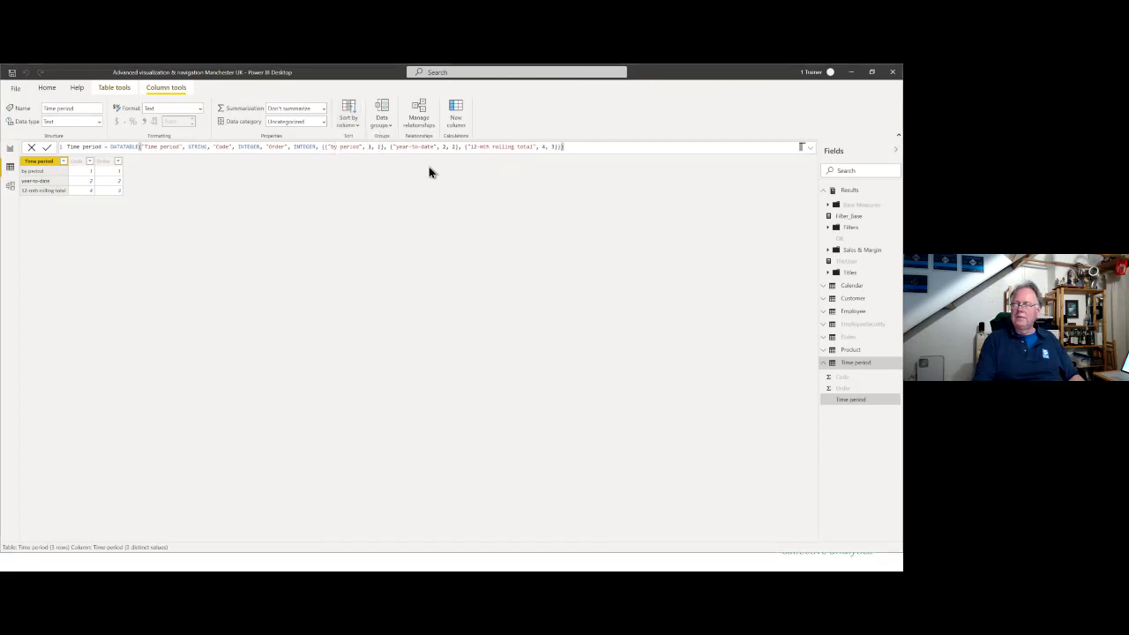
Step: Return to the Sales overview report page and examine the SWITCH formula of the Sales measure used in the monthly Sales chart
{"action": "left_click", "coordinate": [10, 151]}
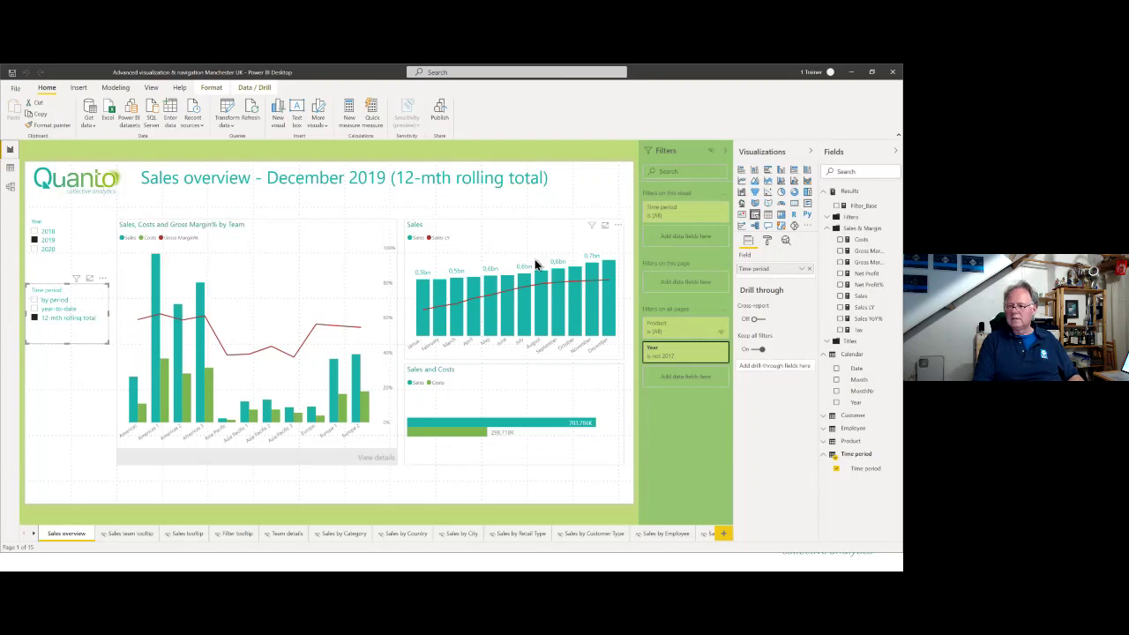
{"action": "left_click", "coordinate": [514, 231]}
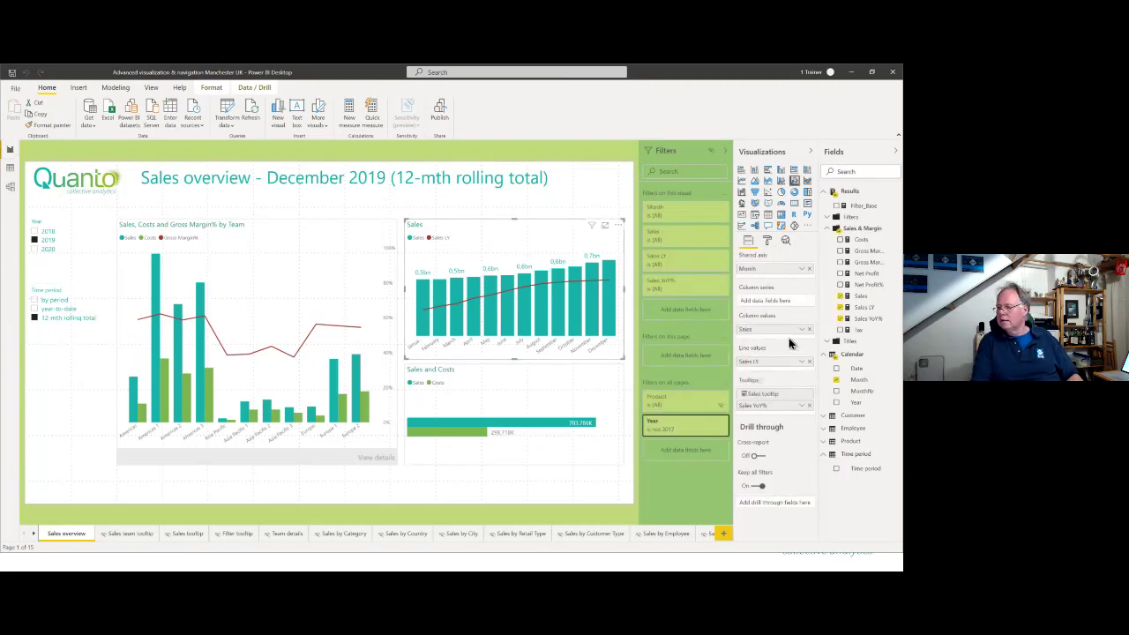
{"action": "left_click", "coordinate": [861, 303]}
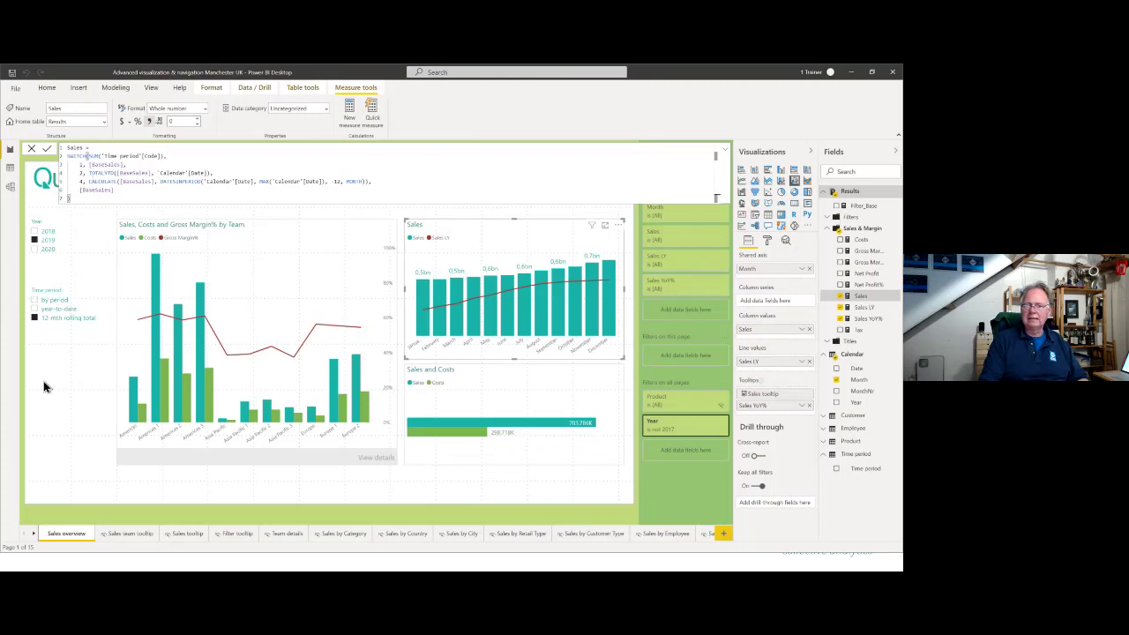
Step: Select by period and year-to-date together in the Time period slicer, and show the team chart's fields
{"action": "left_click", "coordinate": [36, 323]}
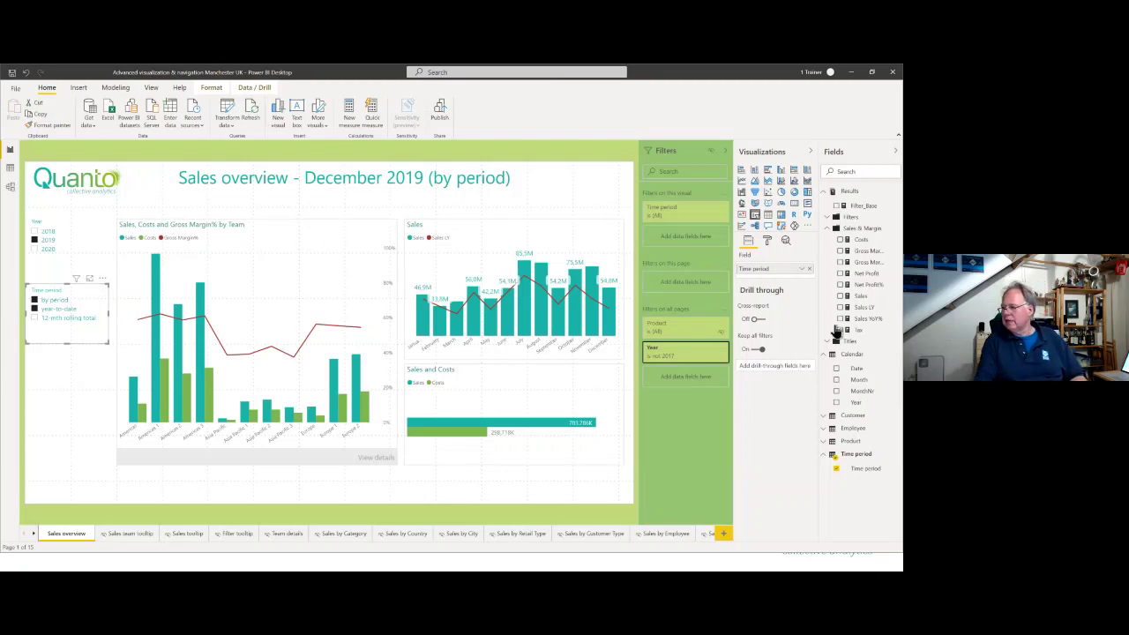
{"action": "left_click", "coordinate": [263, 285]}
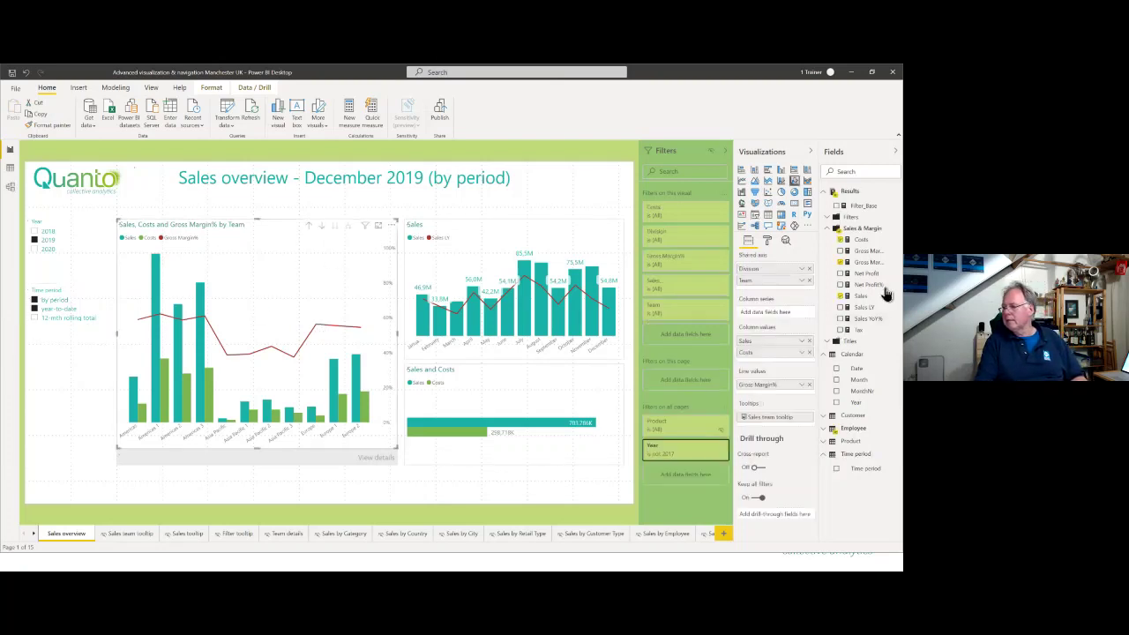
Step: Replace the fallback result [BaseSales] in the Sales measure's SWITCH formula with BLANK() and apply the formula
{"action": "left_click", "coordinate": [860, 296]}
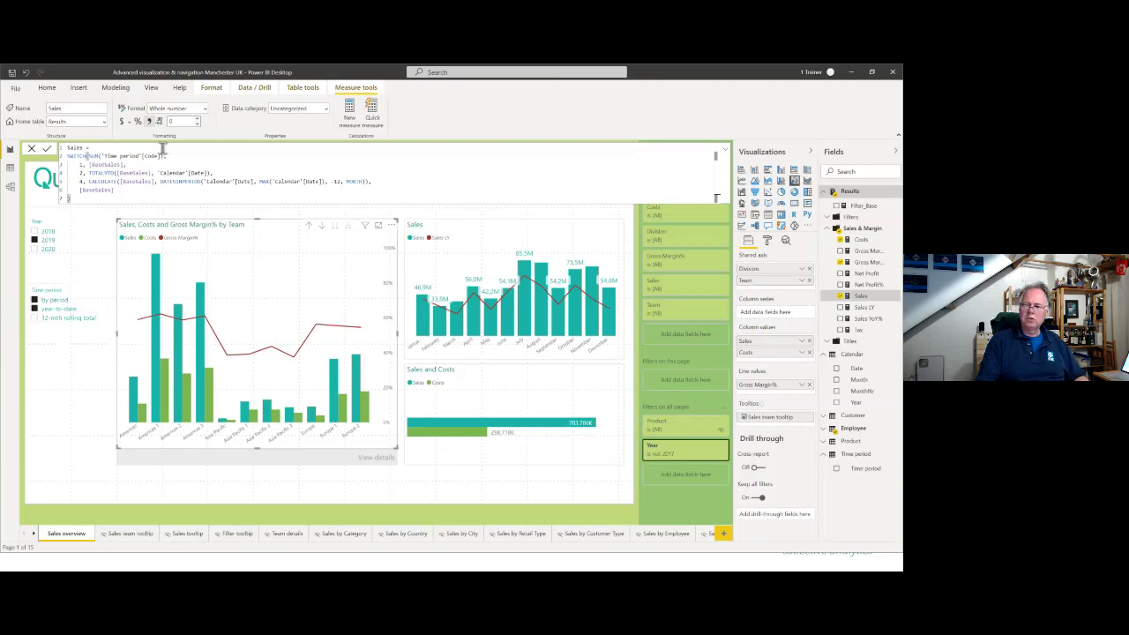
{"action": "left_click", "coordinate": [115, 191]}
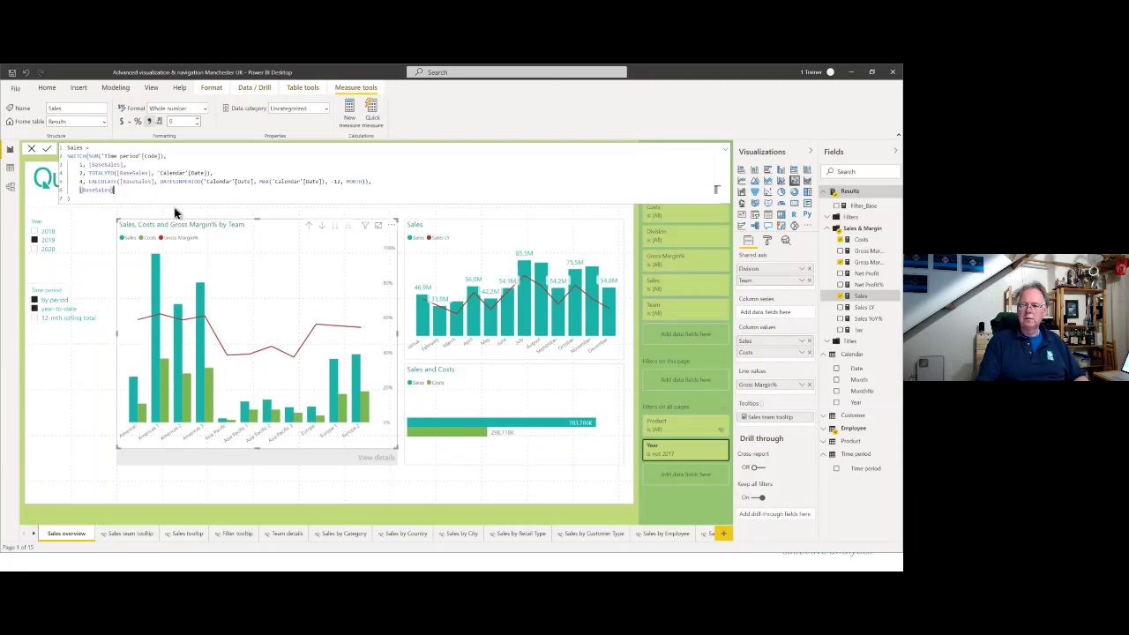
{"action": "key", "text": "Return"}
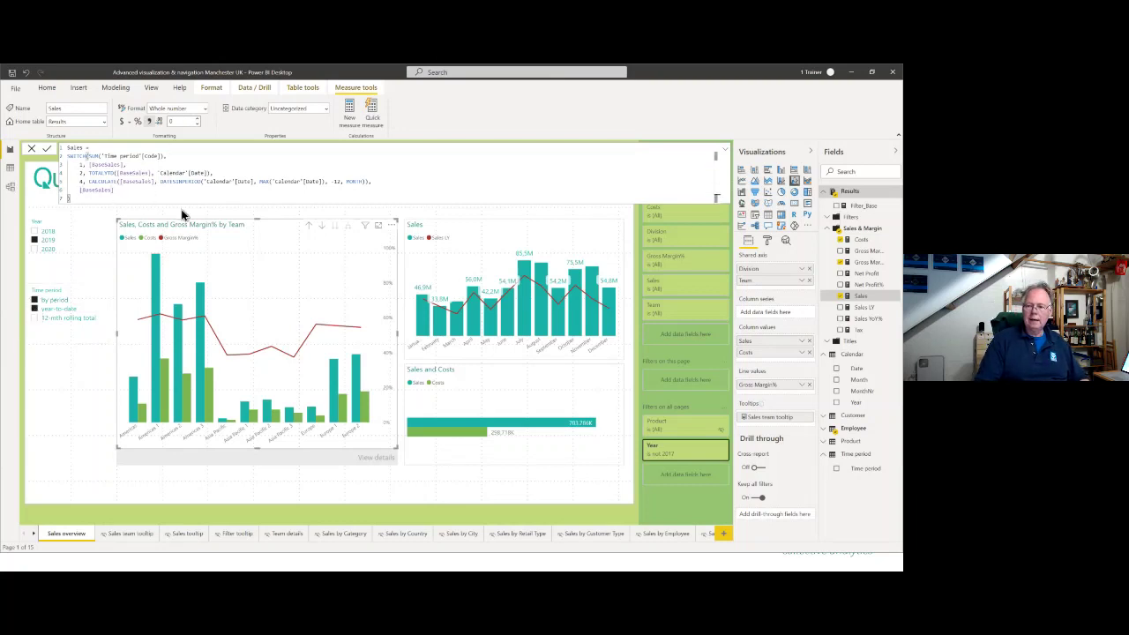
{"action": "type", "text": ")"}
{"action": "key", "text": "BackSpace"}
{"action": "key", "text": "BackSpace"}
{"action": "key", "text": "BackSpace"}
{"action": "key", "text": "BackSpace"}
{"action": "key", "text": "BackSpace"}
{"action": "key", "text": "BackSpace"}
{"action": "key", "text": "BackSpace"}
{"action": "key", "text": "BackSpace"}
{"action": "key", "text": "BackSpace"}
{"action": "key", "text": "BackSpace"}
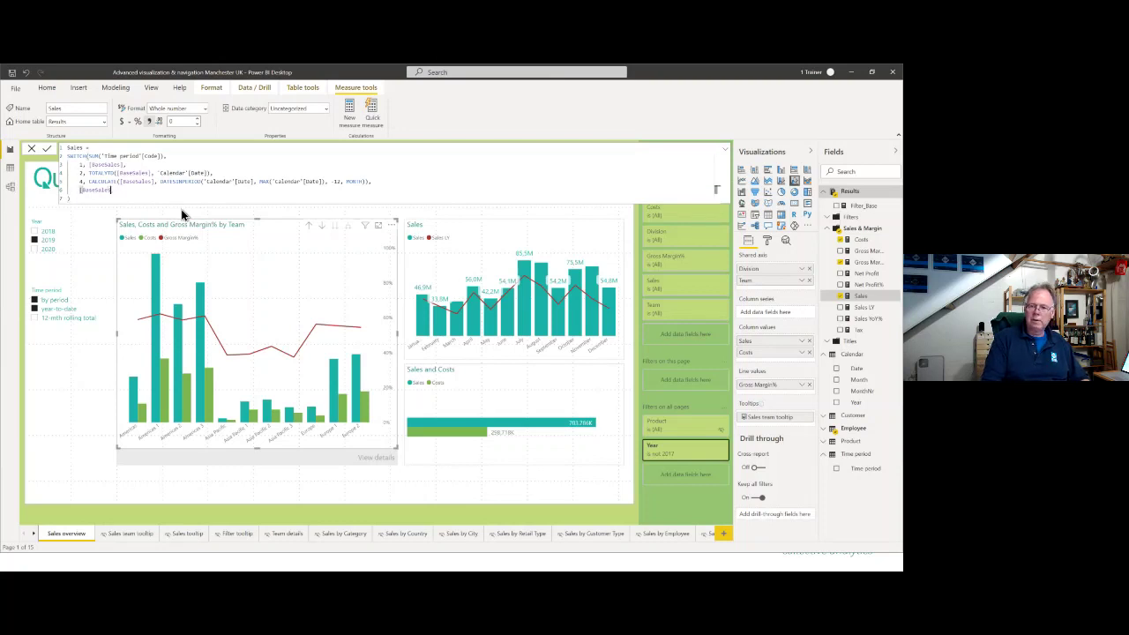
{"action": "key", "text": "BackSpace"}
{"action": "key", "text": "BackSpace"}
{"action": "key", "text": "BackSpace"}
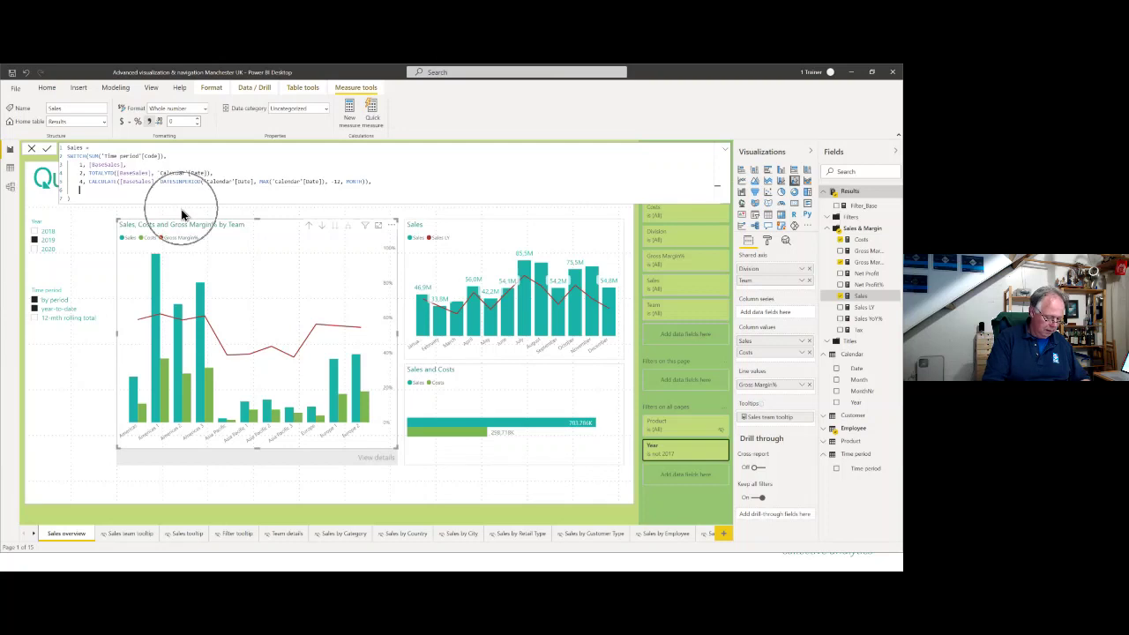
{"action": "type", "text": "BLAN"}
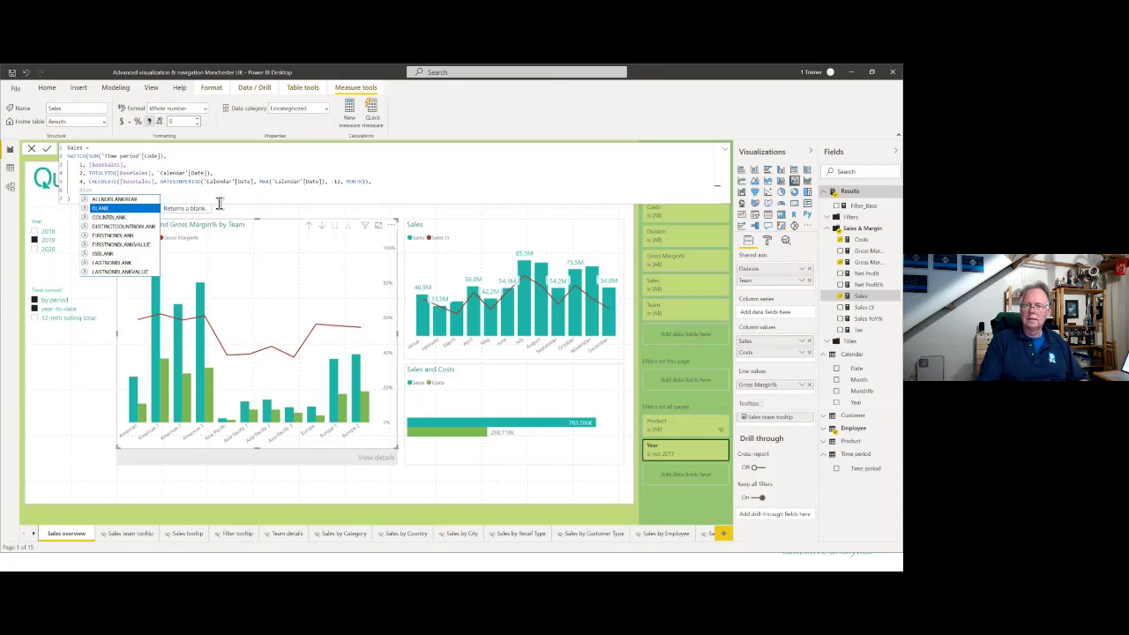
{"action": "left_click", "coordinate": [151, 209]}
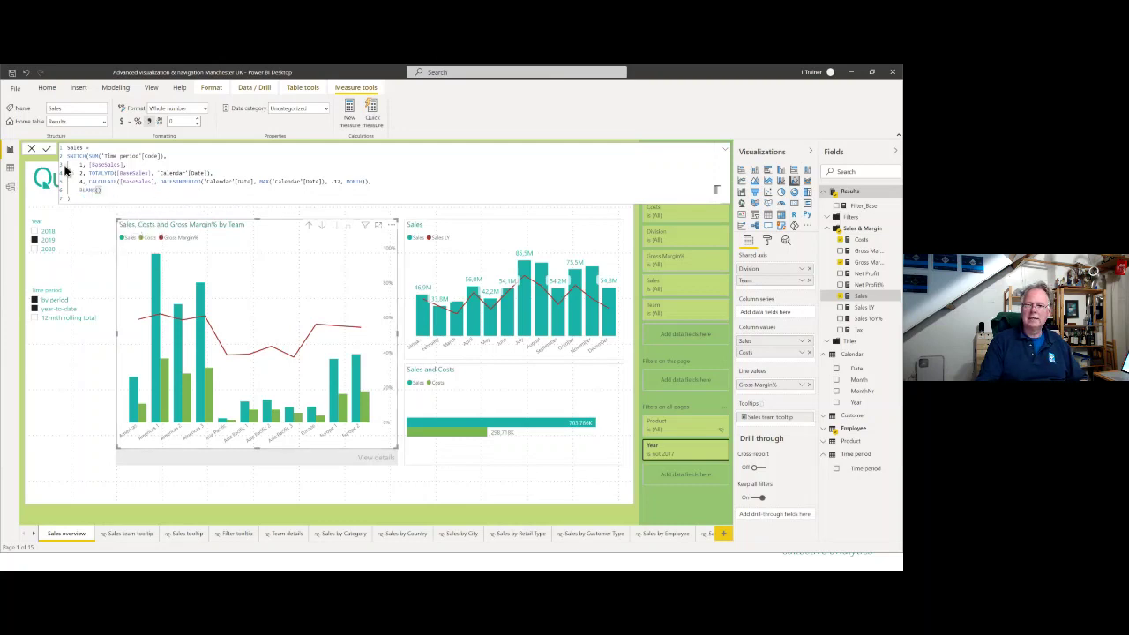
{"action": "key", "text": "Return"}
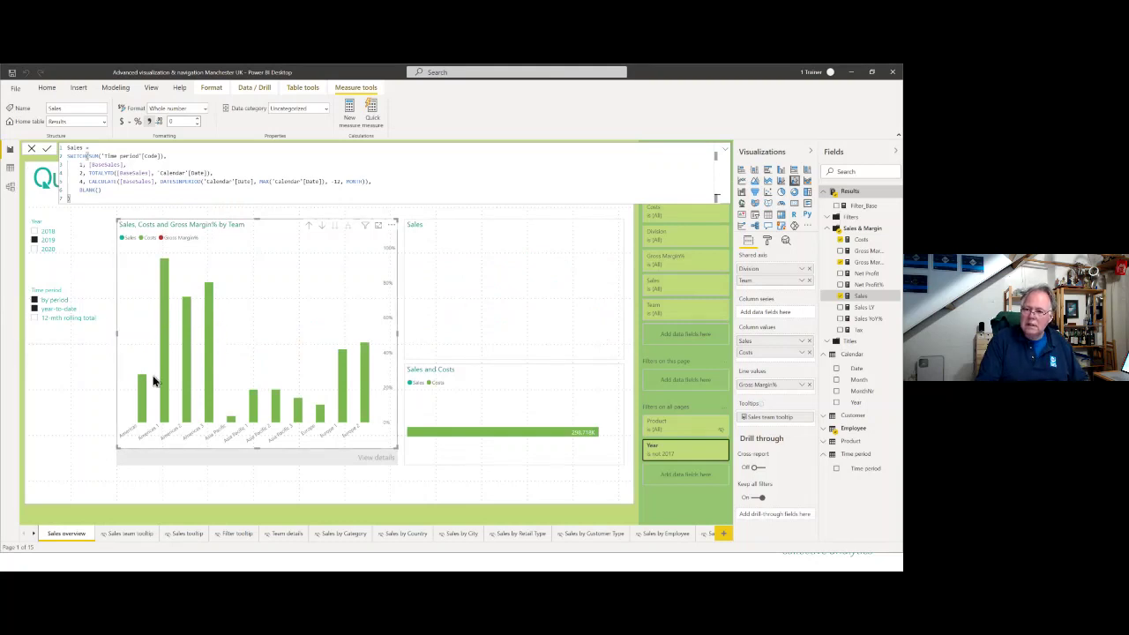
Step: Test the revised Sales measure with no Time period selected, with by period and with year-to-date, and clear the slicer again
{"action": "left_click", "coordinate": [88, 189]}
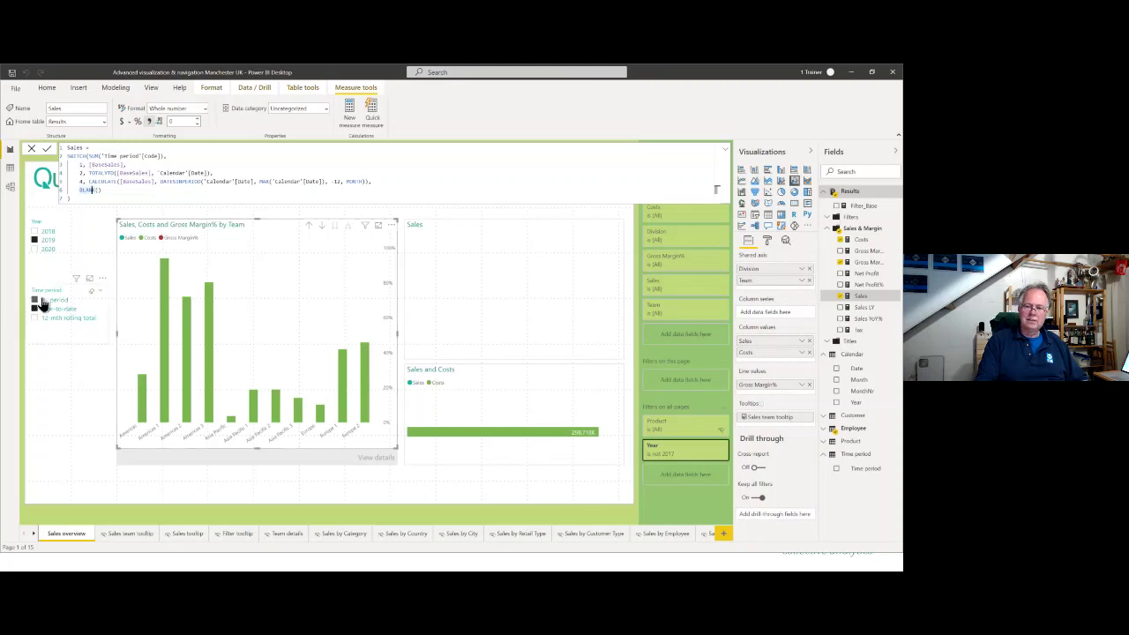
{"action": "left_click", "coordinate": [93, 331]}
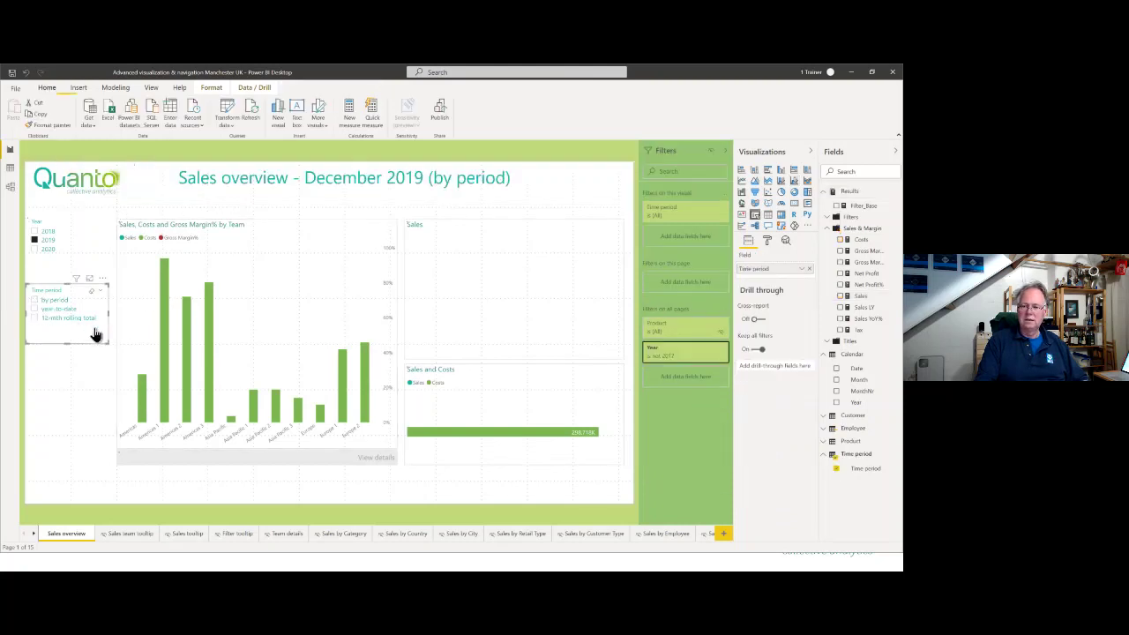
{"action": "left_click", "coordinate": [35, 301]}
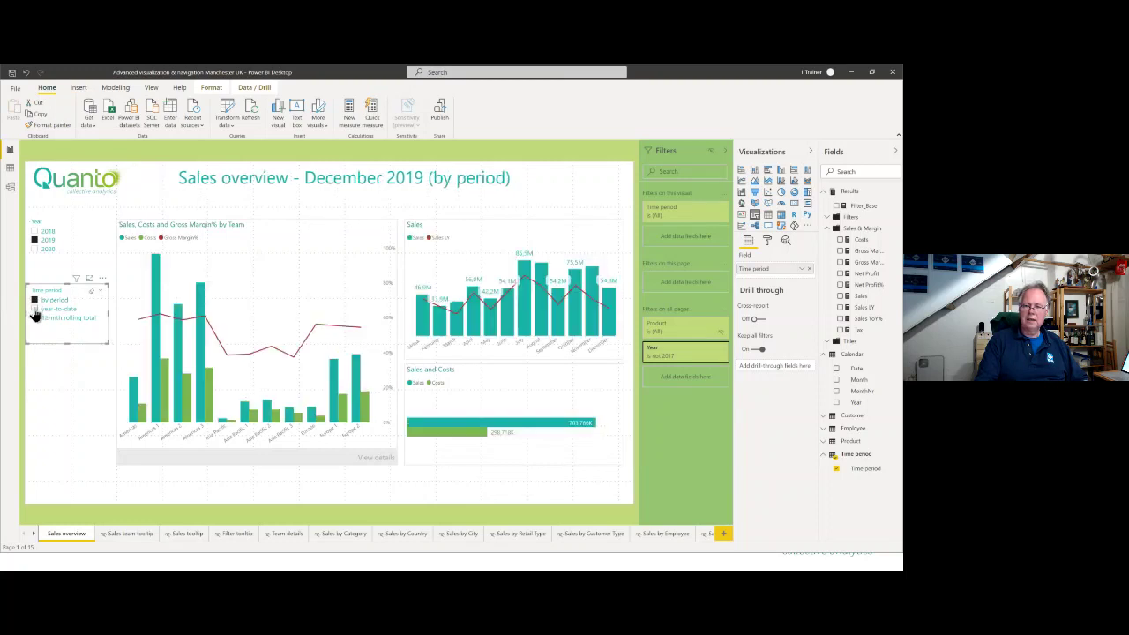
{"action": "left_click", "coordinate": [35, 309]}
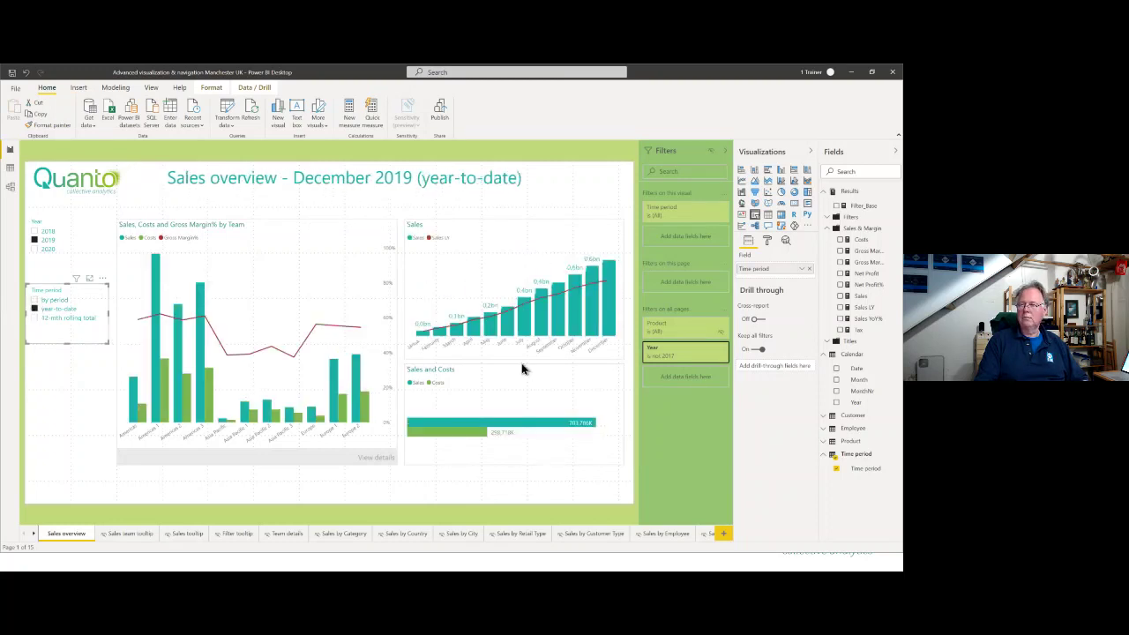
{"action": "left_click", "coordinate": [37, 320]}
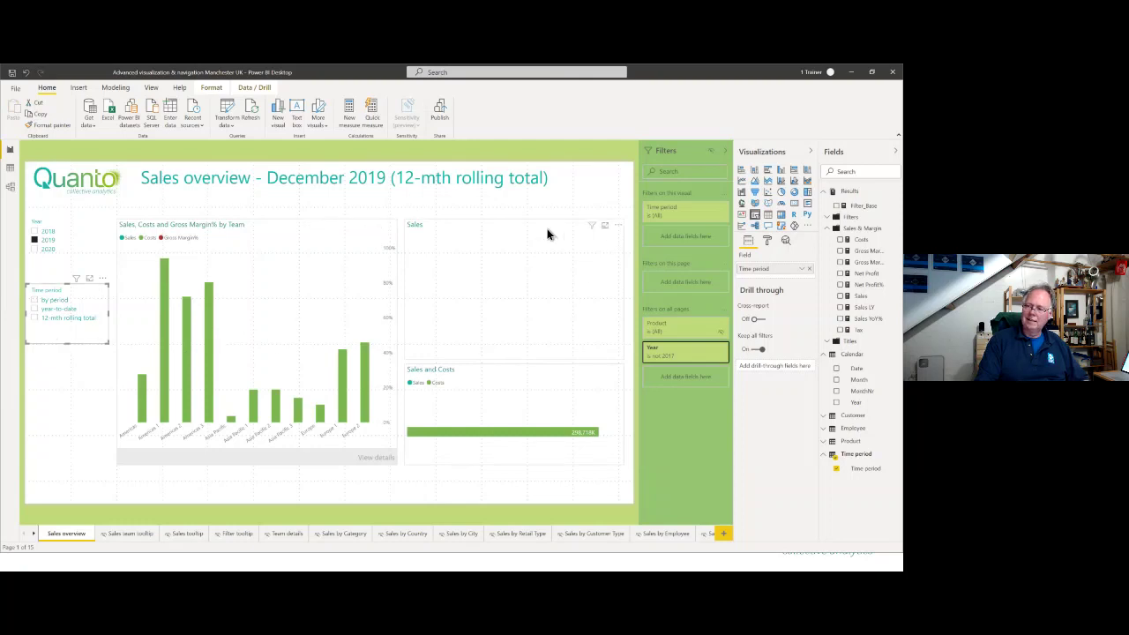
Step: Test the Time period slicer with by period and year-to-date selected individually and both together
{"action": "left_click", "coordinate": [44, 317]}
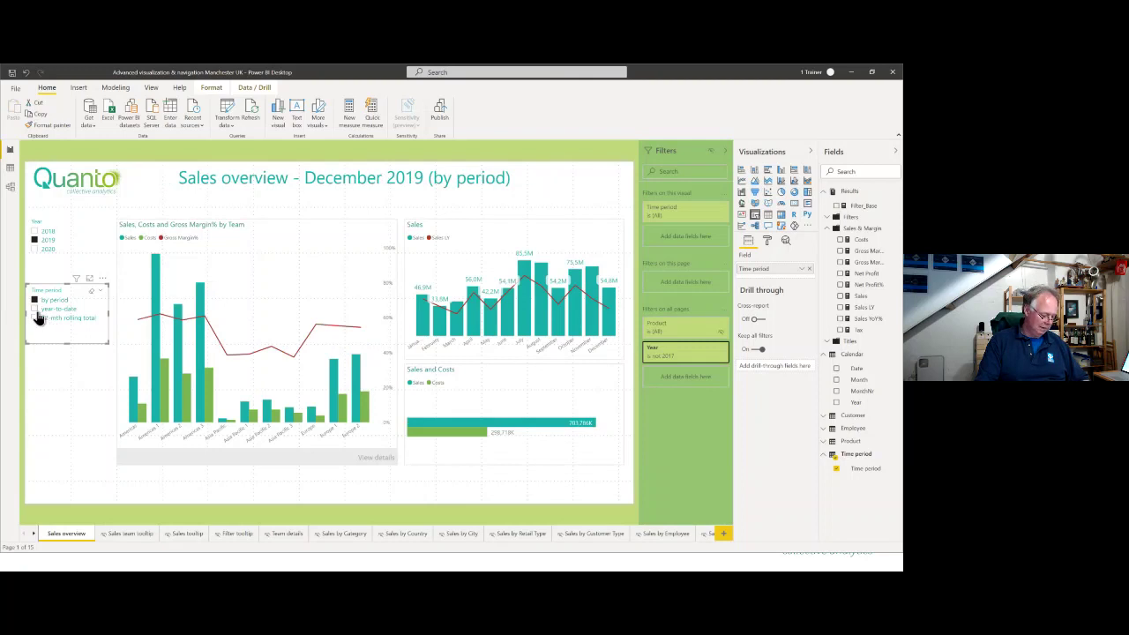
{"action": "left_click", "coordinate": [40, 310]}
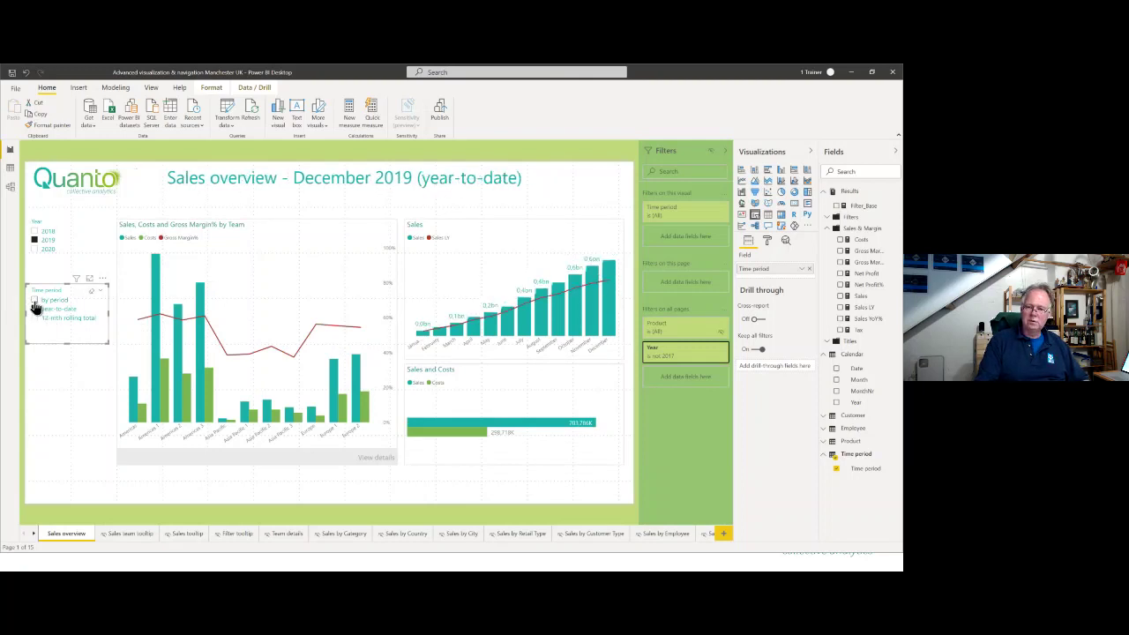
{"action": "left_click", "coordinate": [39, 301]}
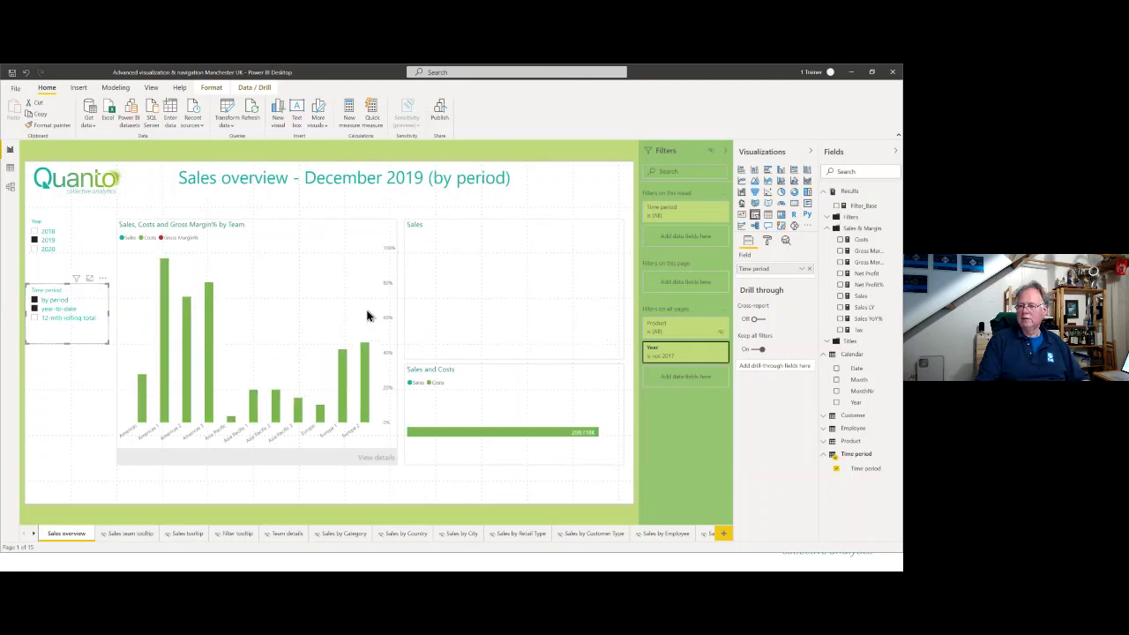
Step: Switch the Time period slicer to year-to-date and on to 12-mth rolling total, and review the Sales measure's formula
{"action": "left_click", "coordinate": [35, 318]}
{"action": "left_click", "coordinate": [35, 308]}
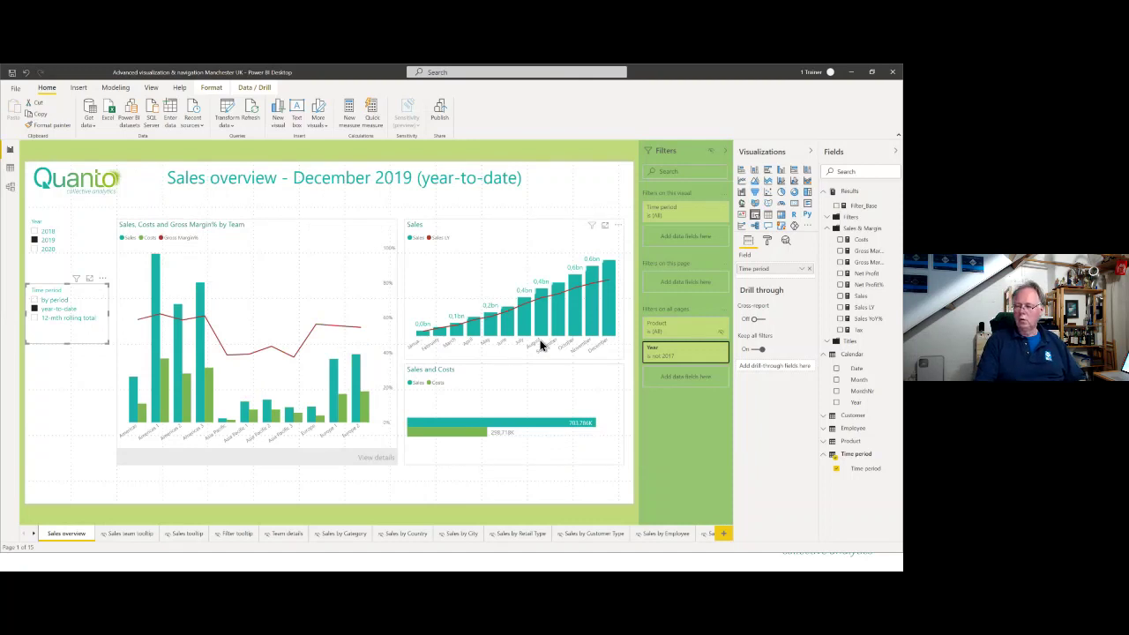
{"action": "left_click", "coordinate": [33, 319]}
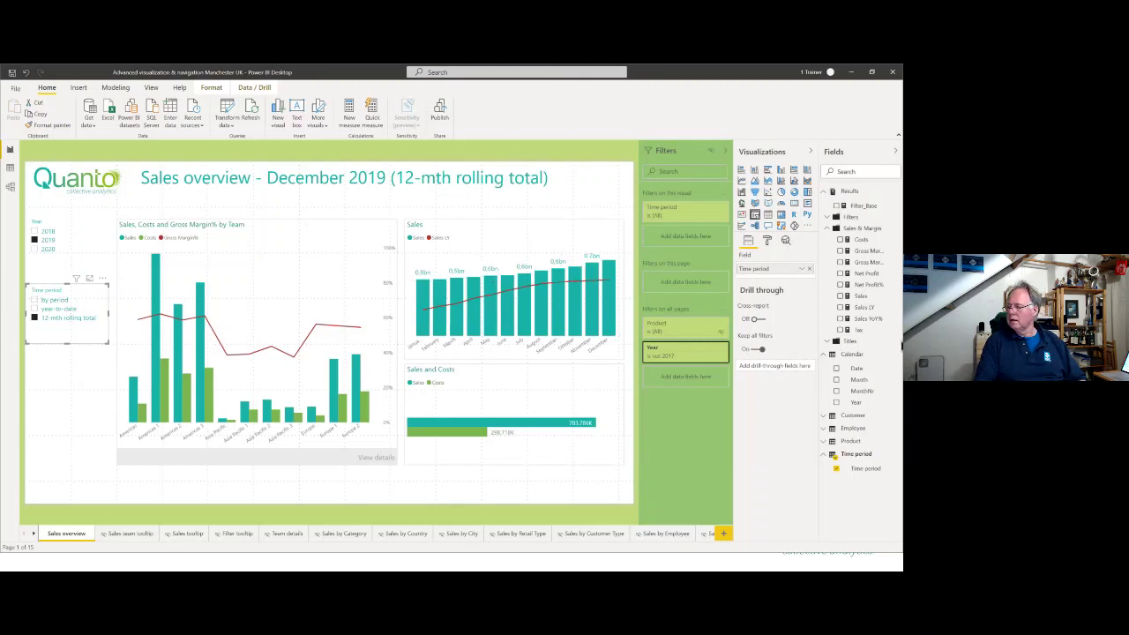
{"action": "left_click", "coordinate": [861, 297]}
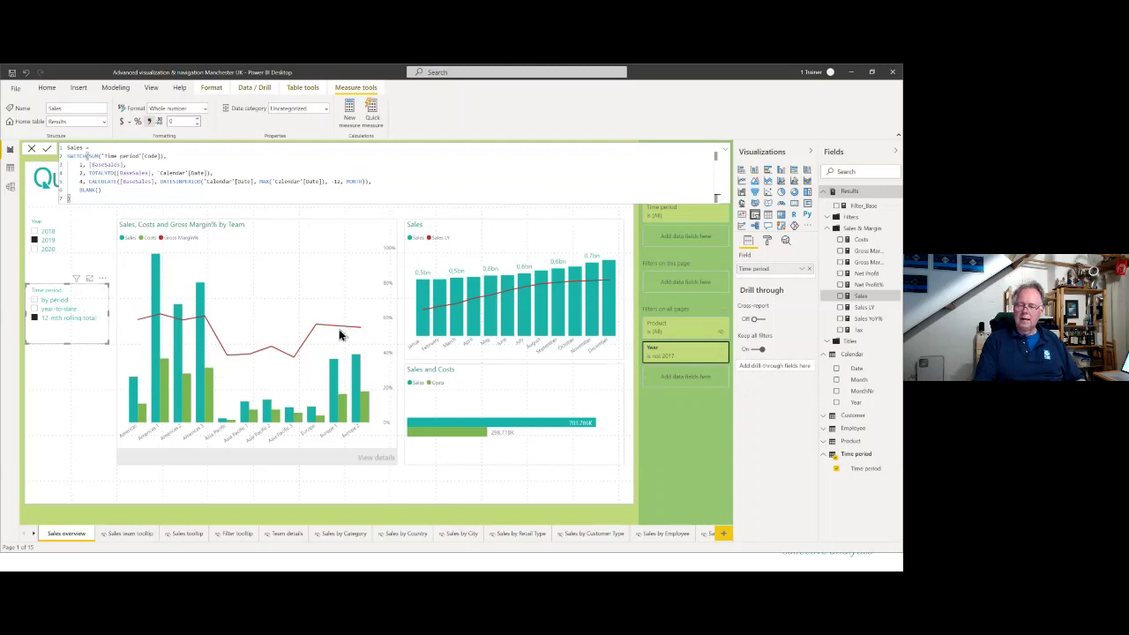
{"action": "left_click", "coordinate": [60, 376]}
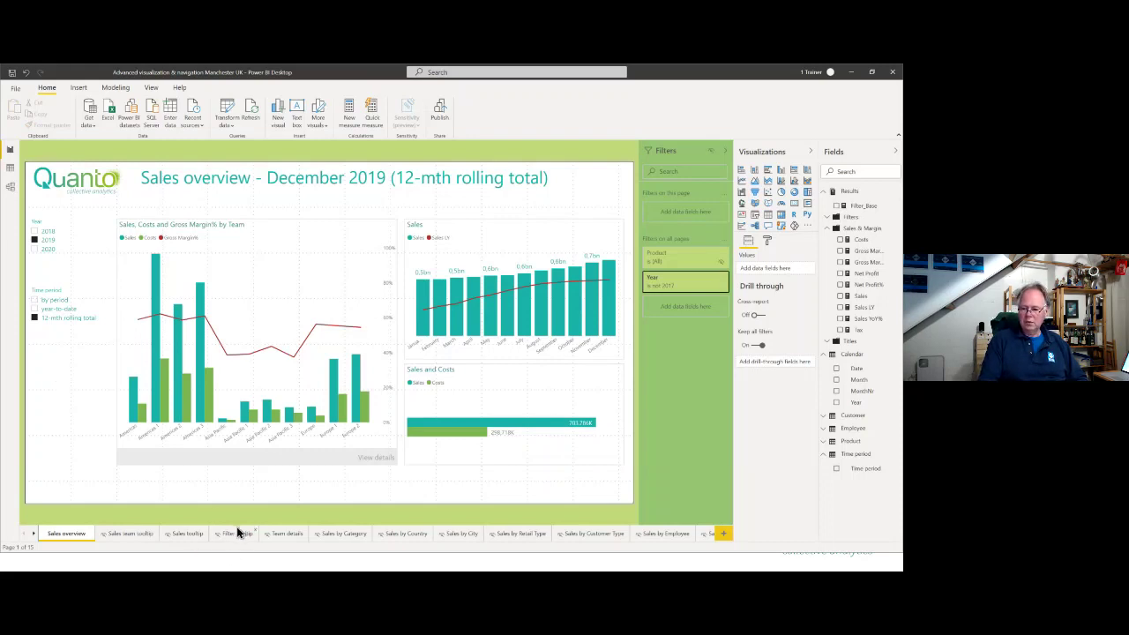
Step: Drill through from the Americas 2 team in the team chart to the Sales by Category page
{"action": "right_click", "coordinate": [184, 413]}
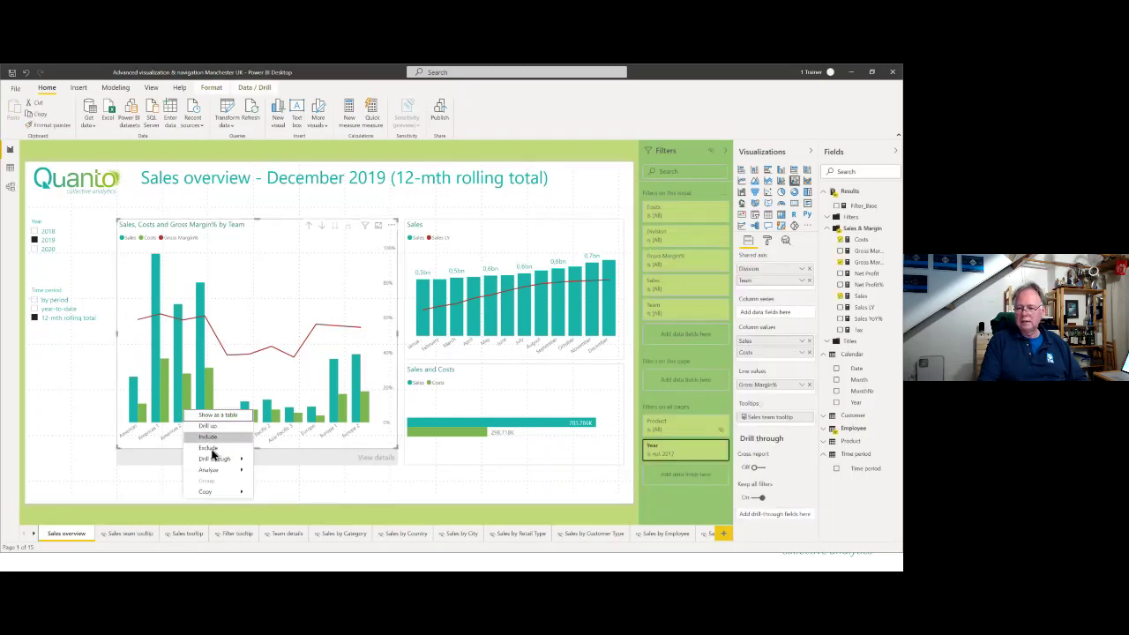
{"action": "mouse_move", "coordinate": [215, 461]}
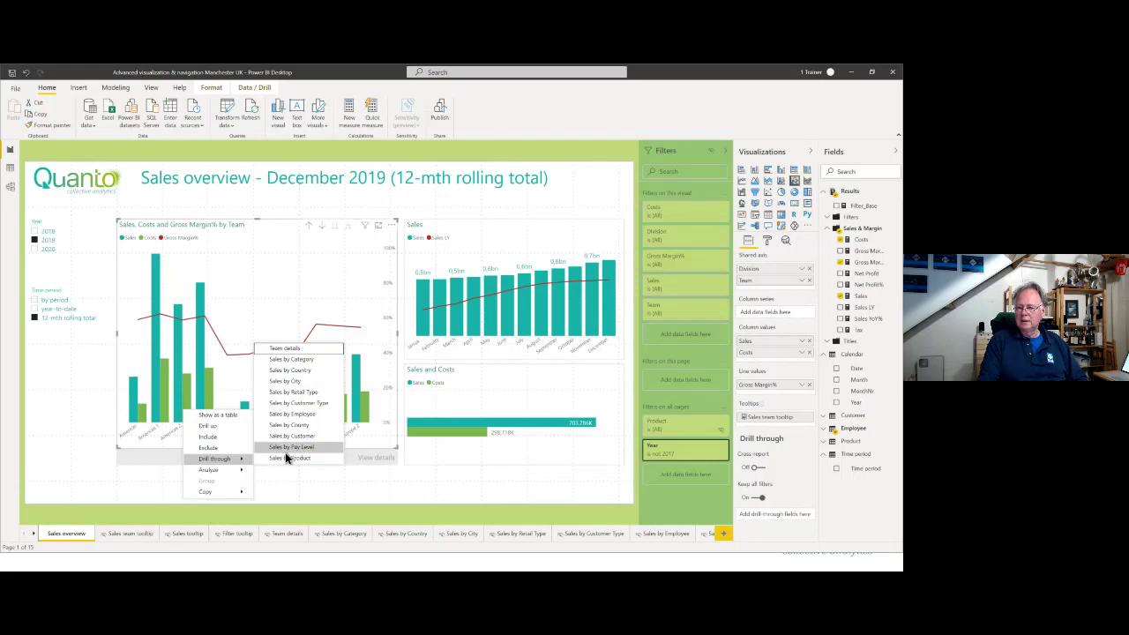
{"action": "left_click", "coordinate": [295, 360]}
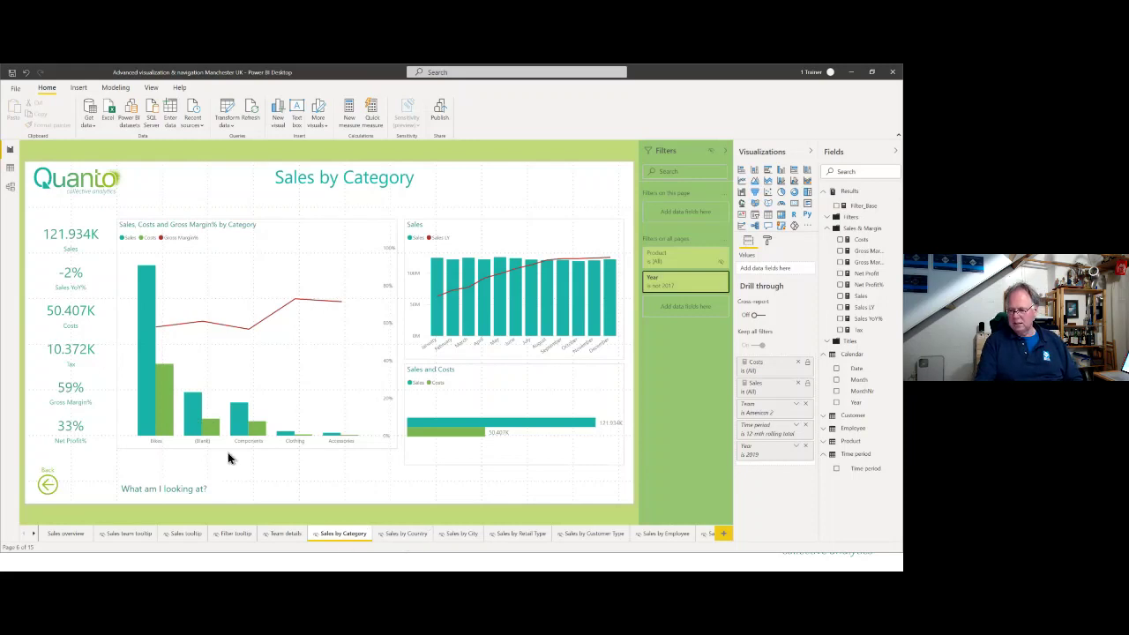
Step: Open the Sales by Country page without drilling through, highlight United States in its chart, and return to Sales by Category
{"action": "left_click", "coordinate": [295, 397]}
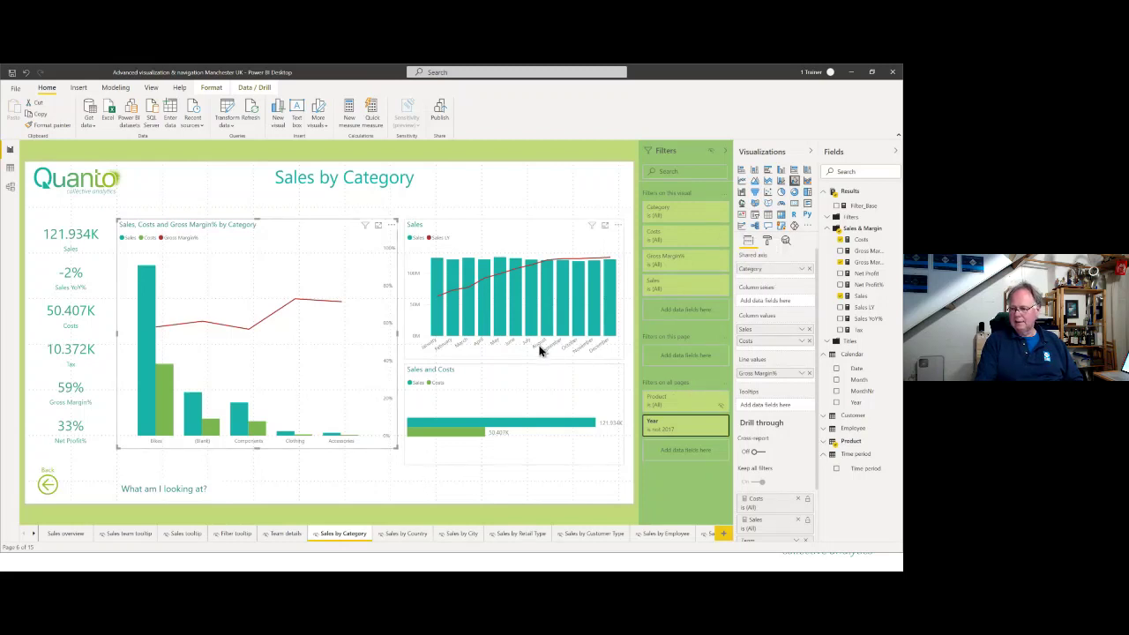
{"action": "left_click", "coordinate": [408, 534]}
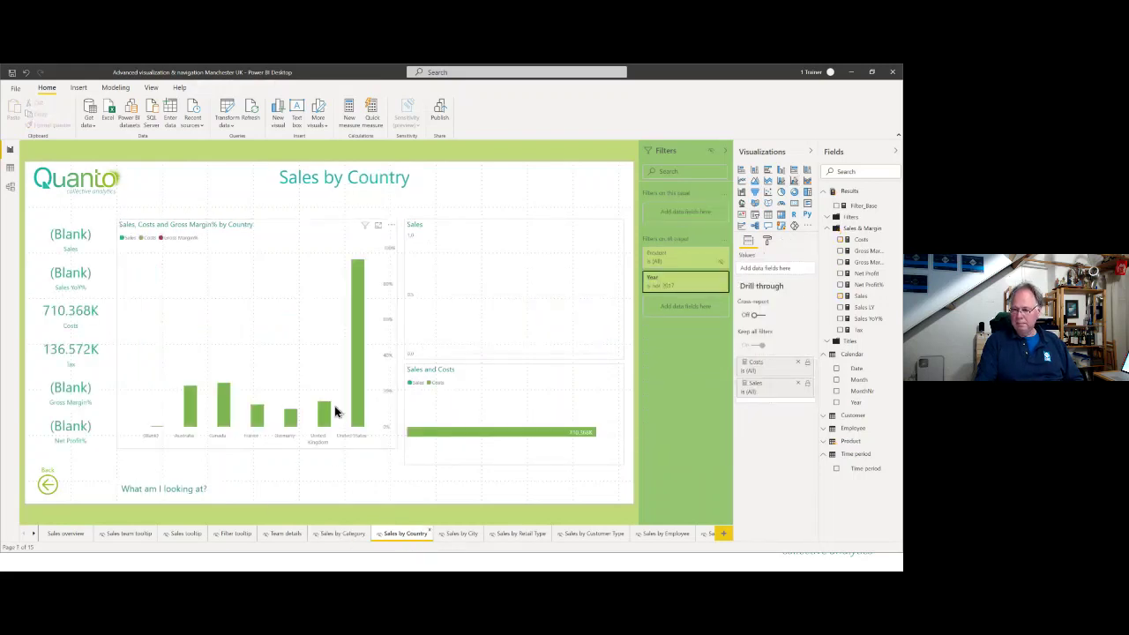
{"action": "left_click", "coordinate": [355, 350]}
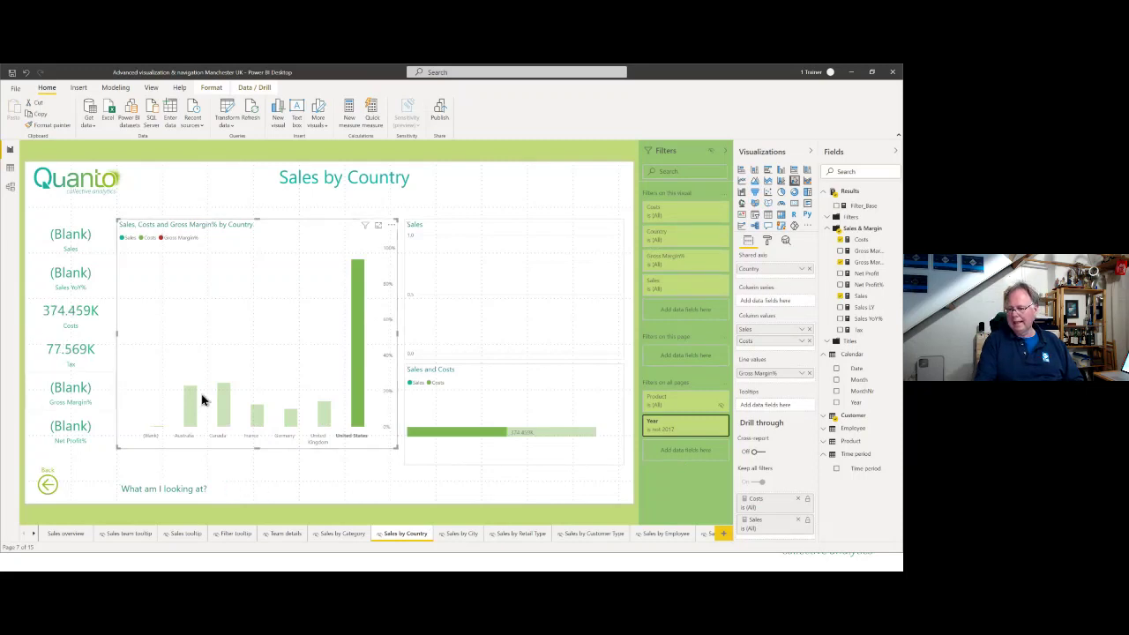
{"action": "left_click", "coordinate": [47, 487], "text": "ctrl"}
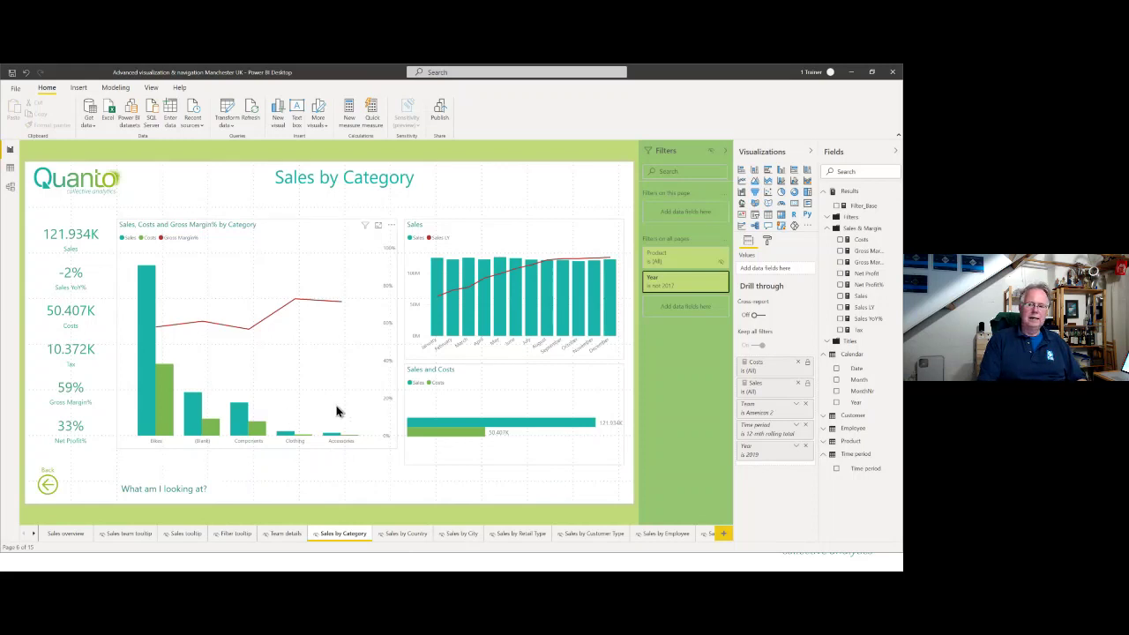
Step: Drill through from the (Blank) category to the Sales by City page, and go back to Sales overview
{"action": "right_click", "coordinate": [188, 420]}
{"action": "mouse_move", "coordinate": [215, 456]}
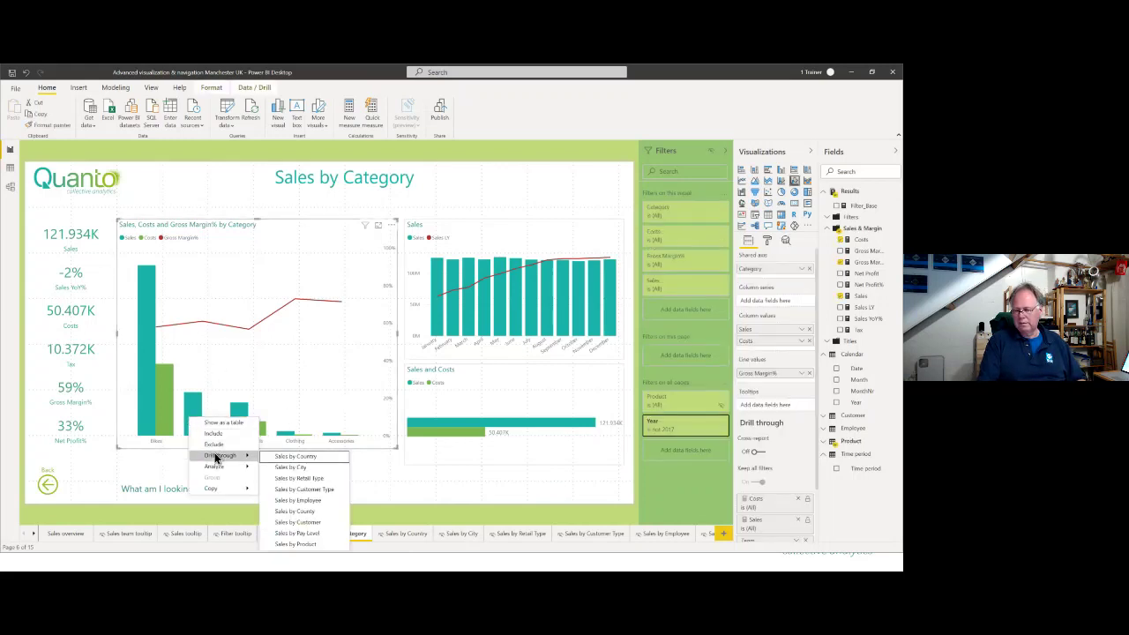
{"action": "left_click", "coordinate": [310, 471]}
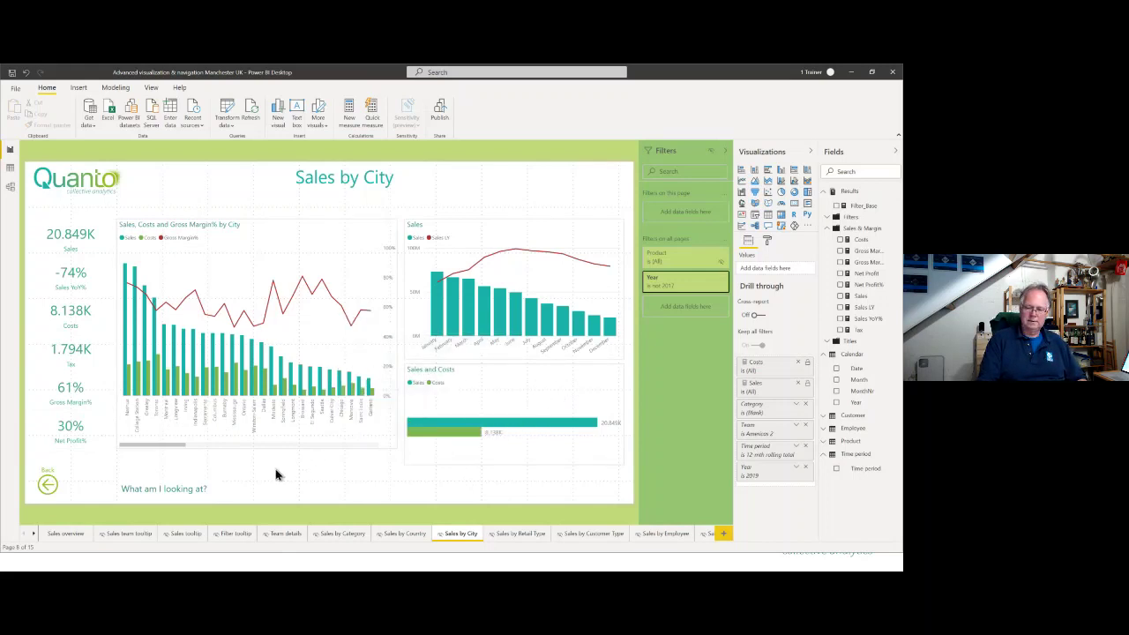
{"action": "left_click", "coordinate": [48, 485]}
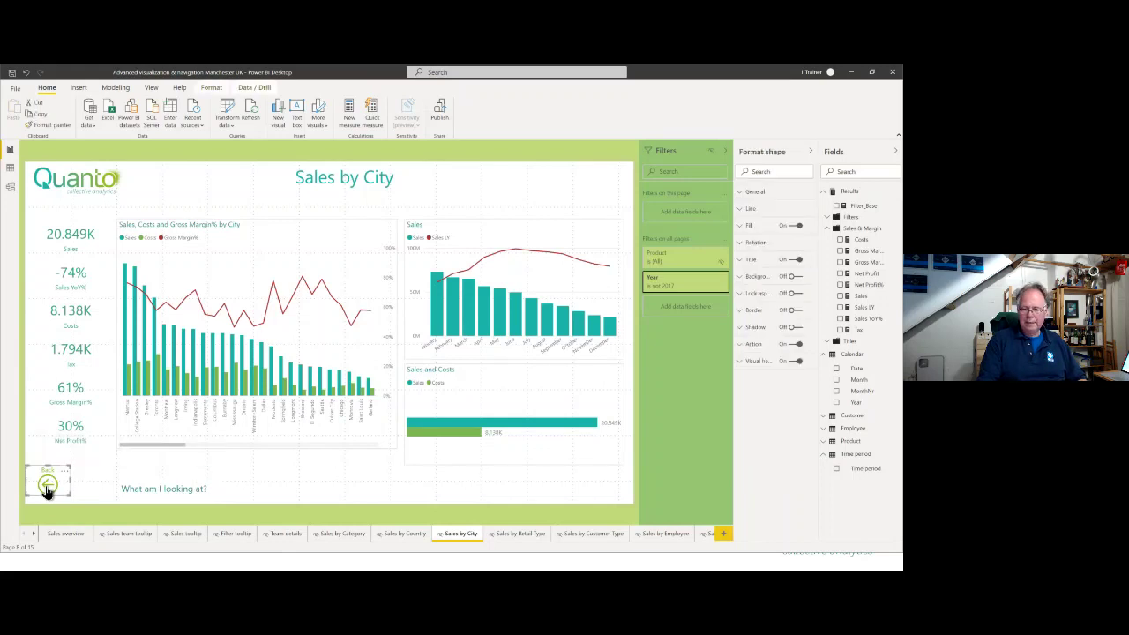
{"action": "left_click", "coordinate": [48, 487], "text": "ctrl"}
{"action": "left_click", "coordinate": [46, 487], "text": "ctrl"}
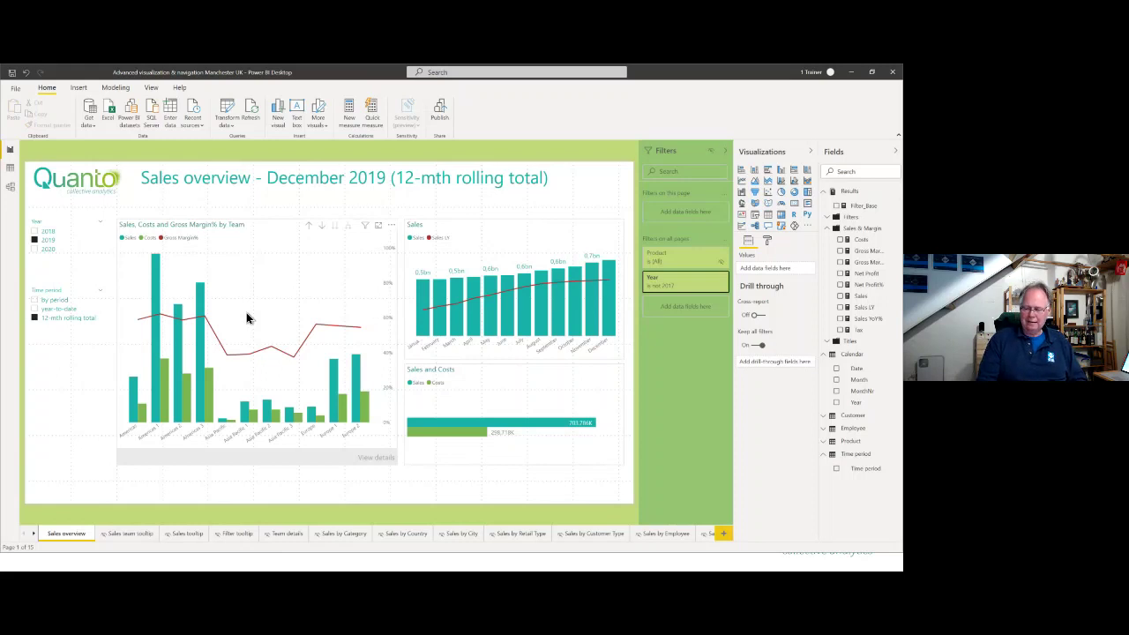
Step: Drill through from the Americas 3 team to Sales by Employee, and on from the fourth employee to Sales by Retail Type
{"action": "right_click", "coordinate": [208, 407]}
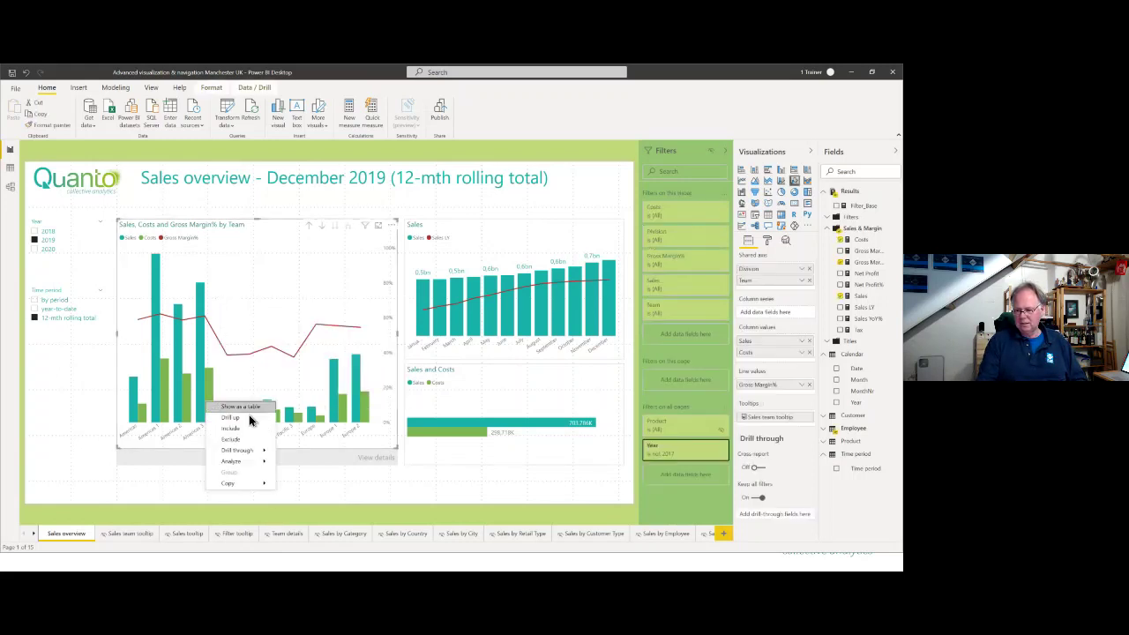
{"action": "mouse_move", "coordinate": [248, 451]}
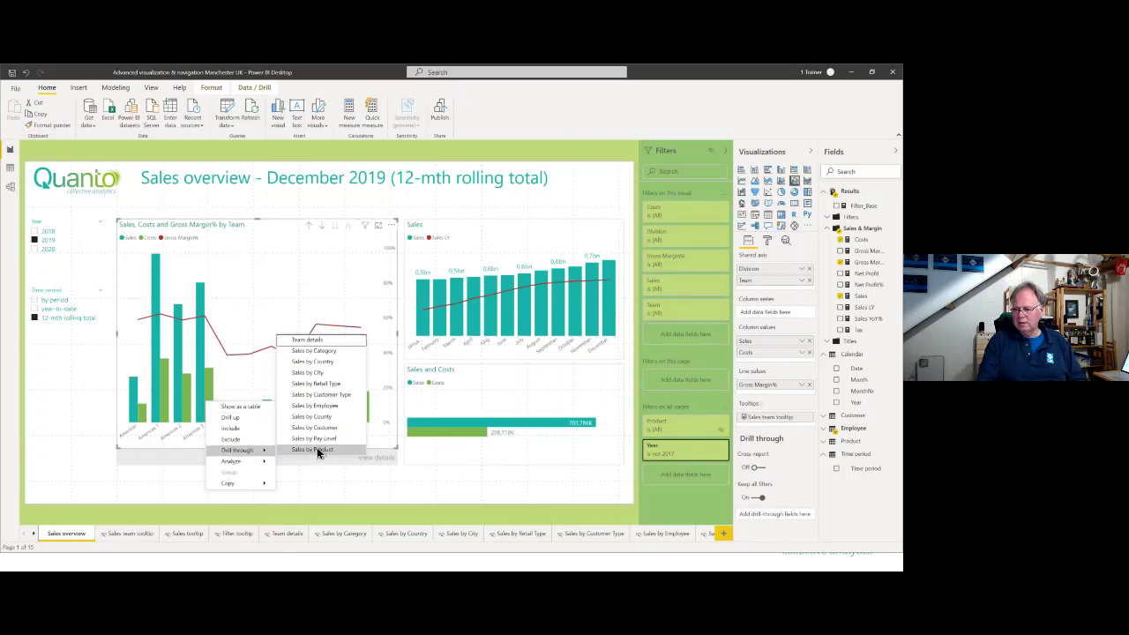
{"action": "left_click", "coordinate": [323, 407]}
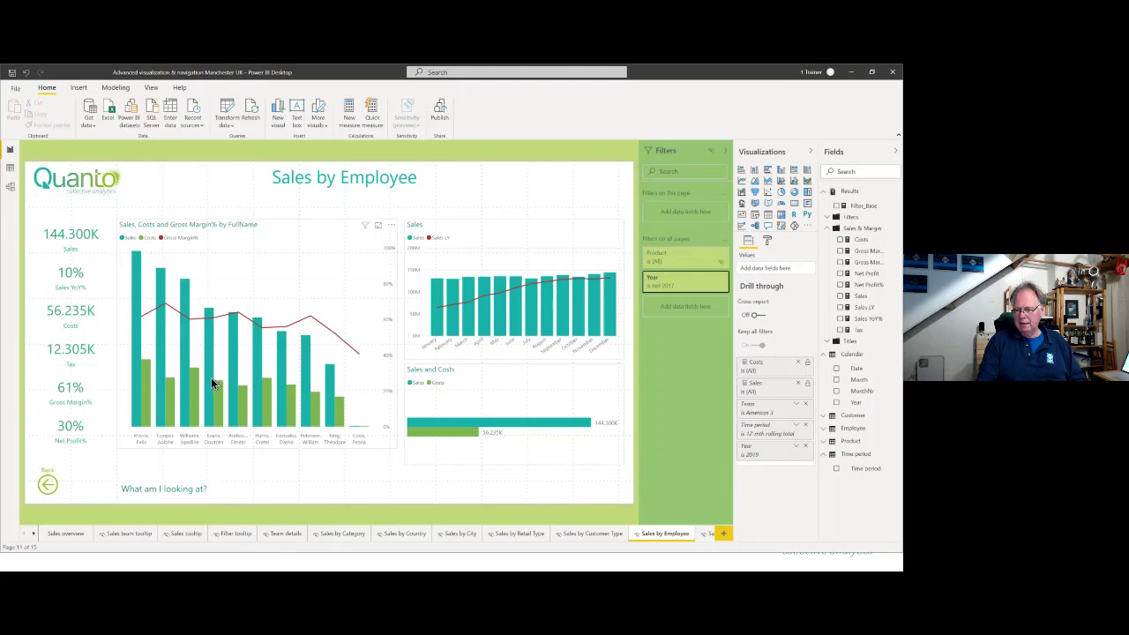
{"action": "right_click", "coordinate": [211, 378]}
{"action": "mouse_move", "coordinate": [245, 418]}
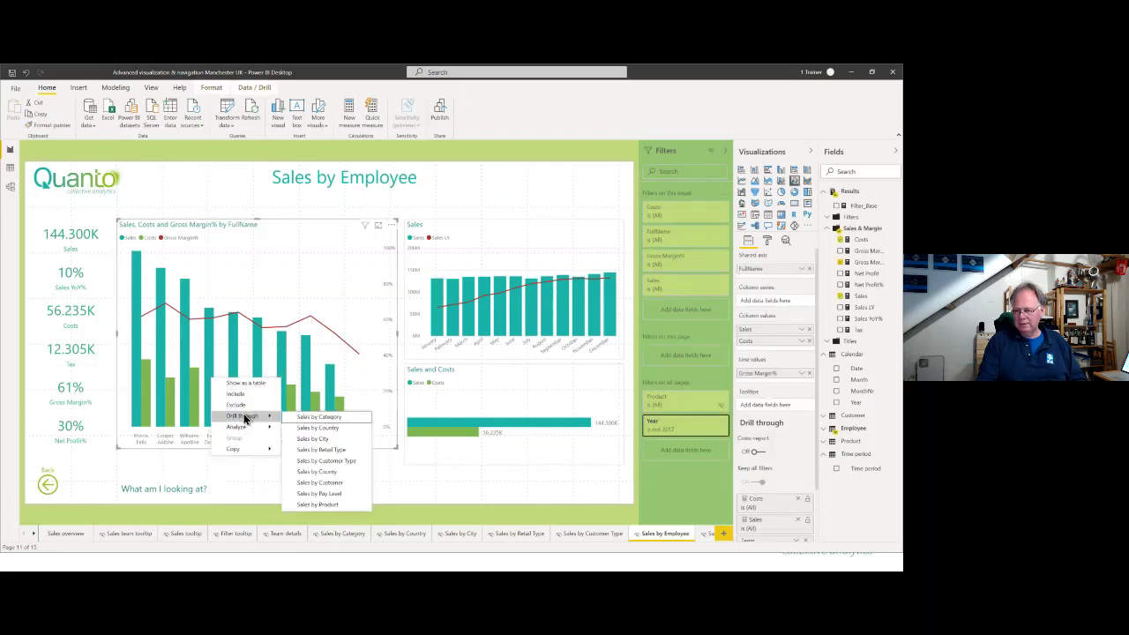
{"action": "left_click", "coordinate": [346, 451]}
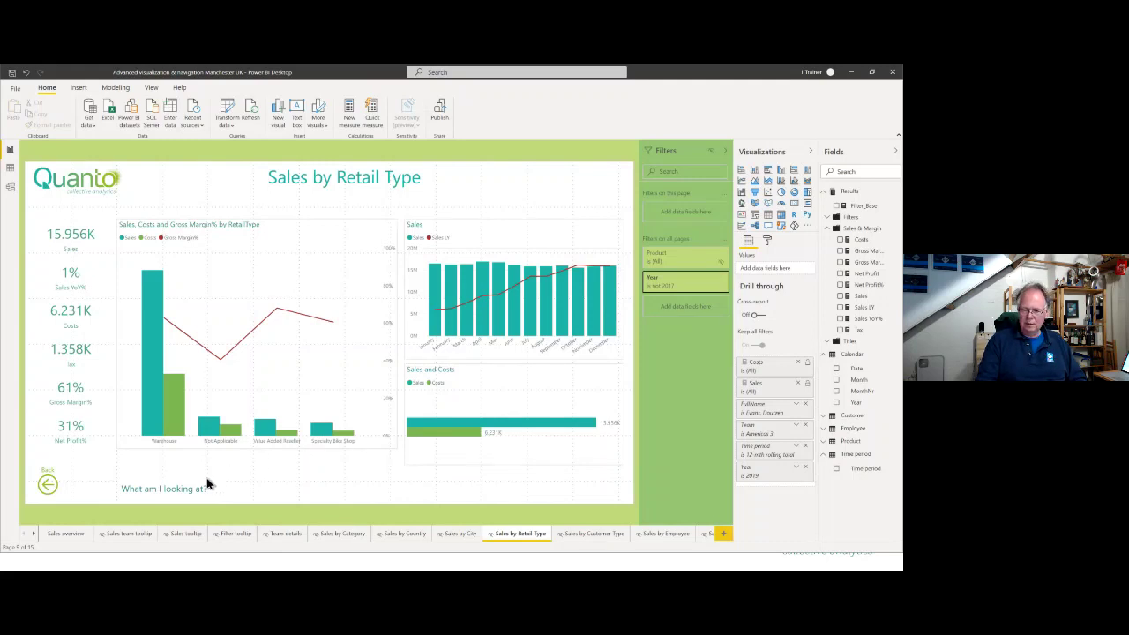
Step: Examine the tooltips of the "What am I looking at?" visual and of the monthly columns in the Sales chart
{"action": "mouse_move", "coordinate": [189, 487]}
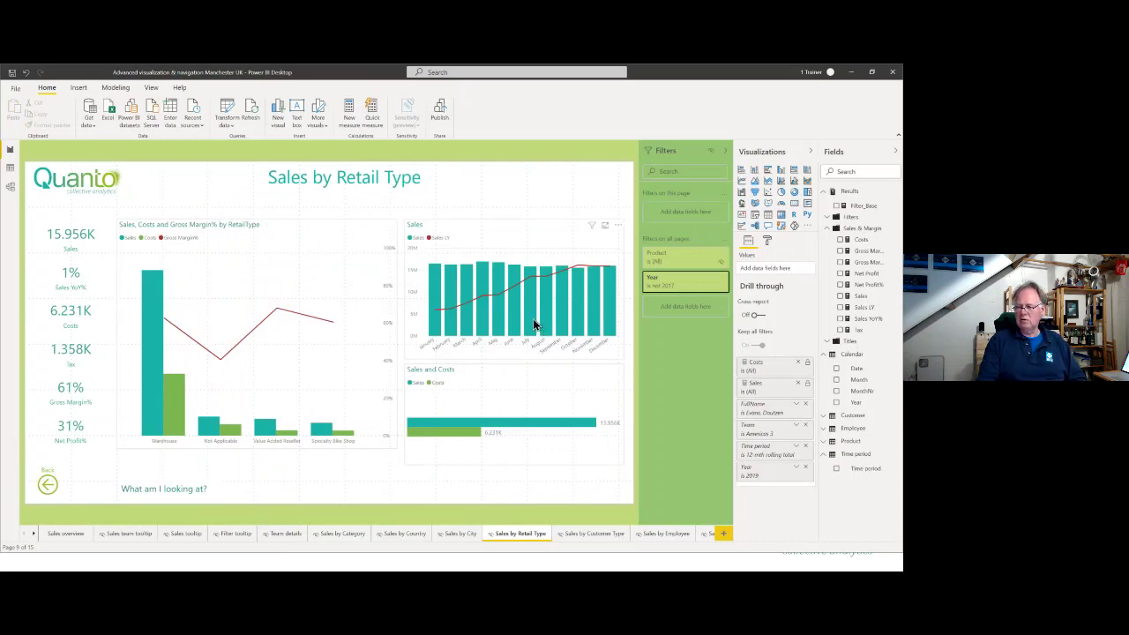
{"action": "mouse_move", "coordinate": [532, 318]}
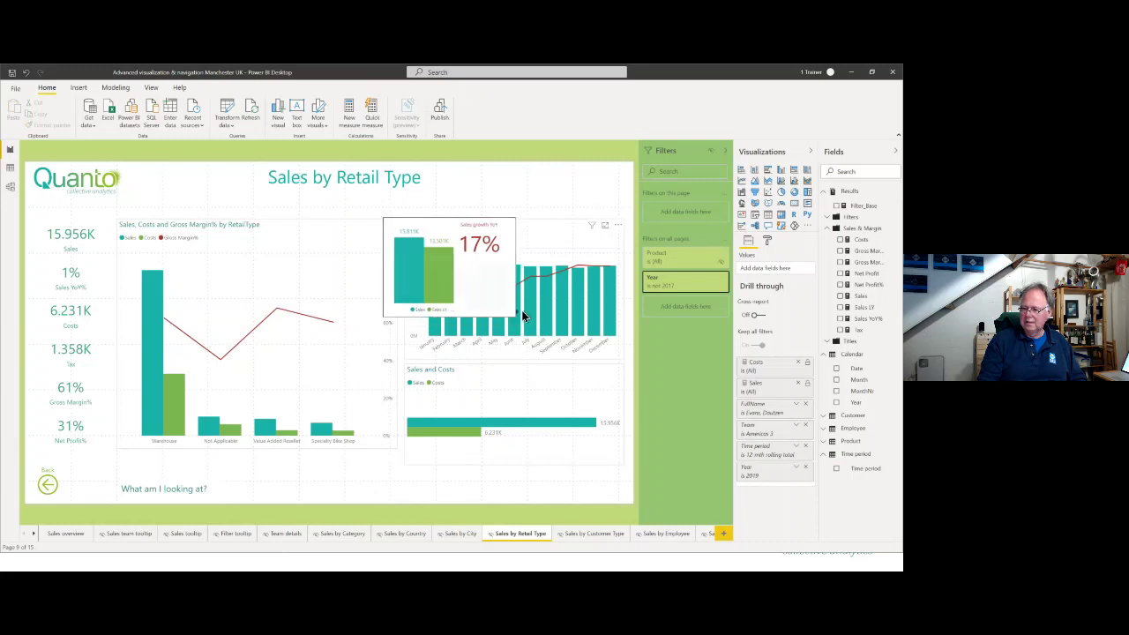
{"action": "mouse_move", "coordinate": [481, 307]}
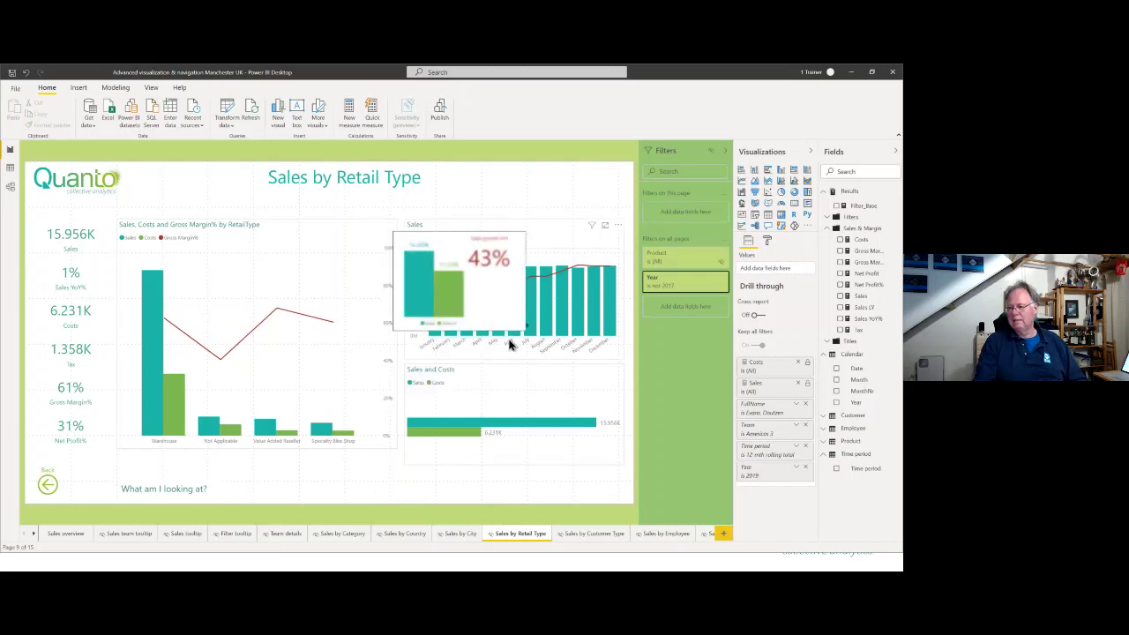
{"action": "mouse_move", "coordinate": [575, 269]}
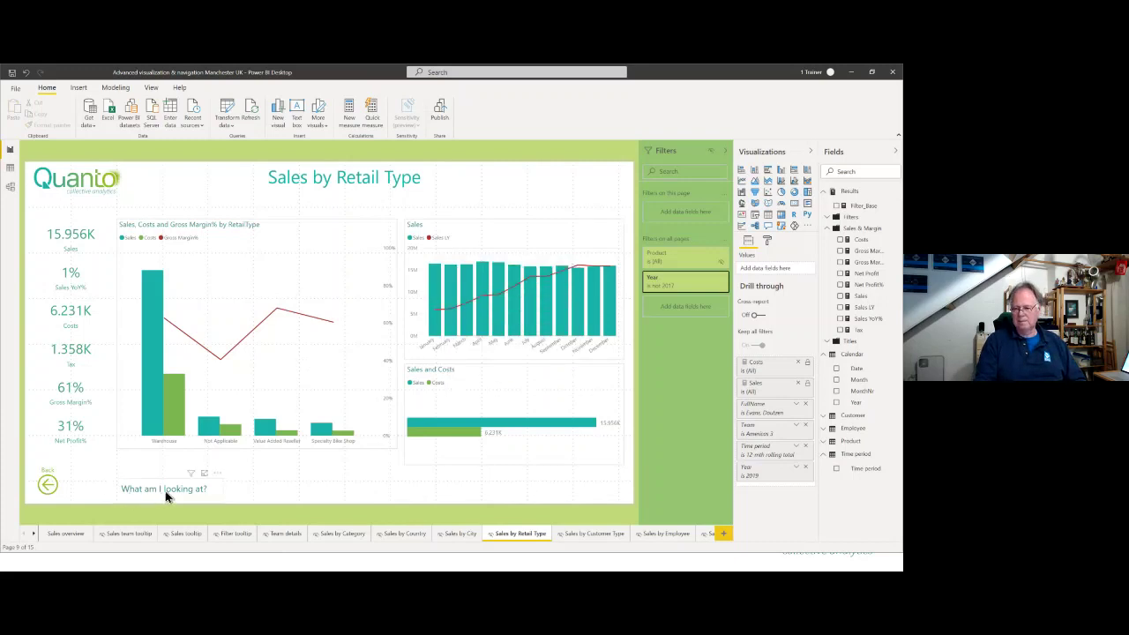
{"action": "mouse_move", "coordinate": [168, 494]}
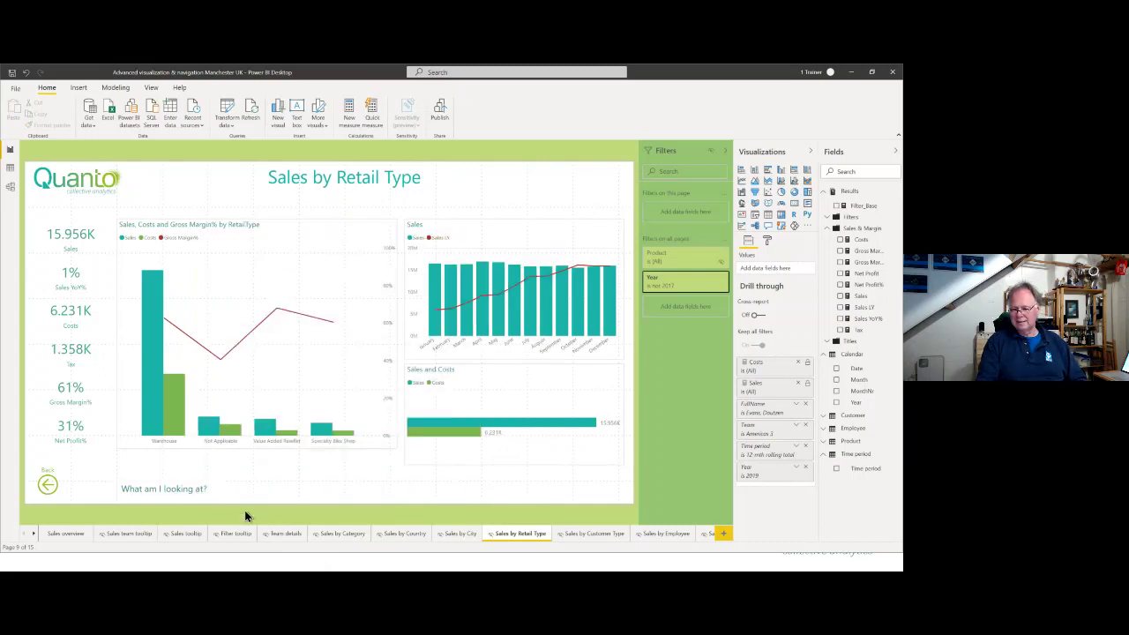
Step: Inspect the "What am I looking at?" visual's fields and tooltip page, and the formula of its Filter_Base measure
{"action": "left_click", "coordinate": [200, 494]}
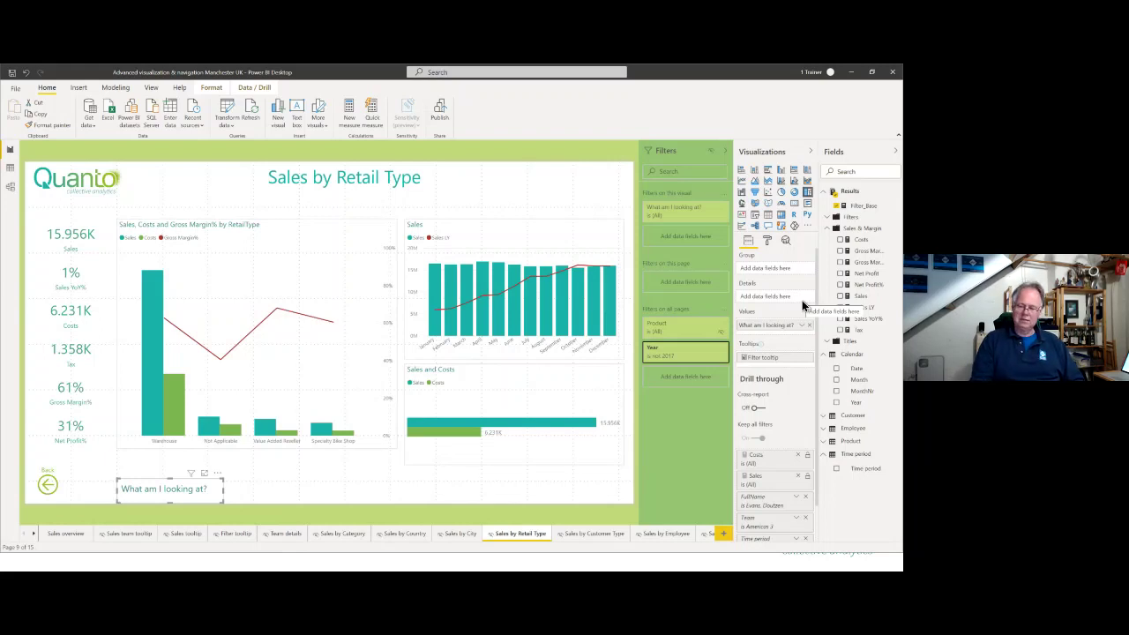
{"action": "left_click_drag", "start_coordinate": [802, 299], "coordinate": [724, 320]}
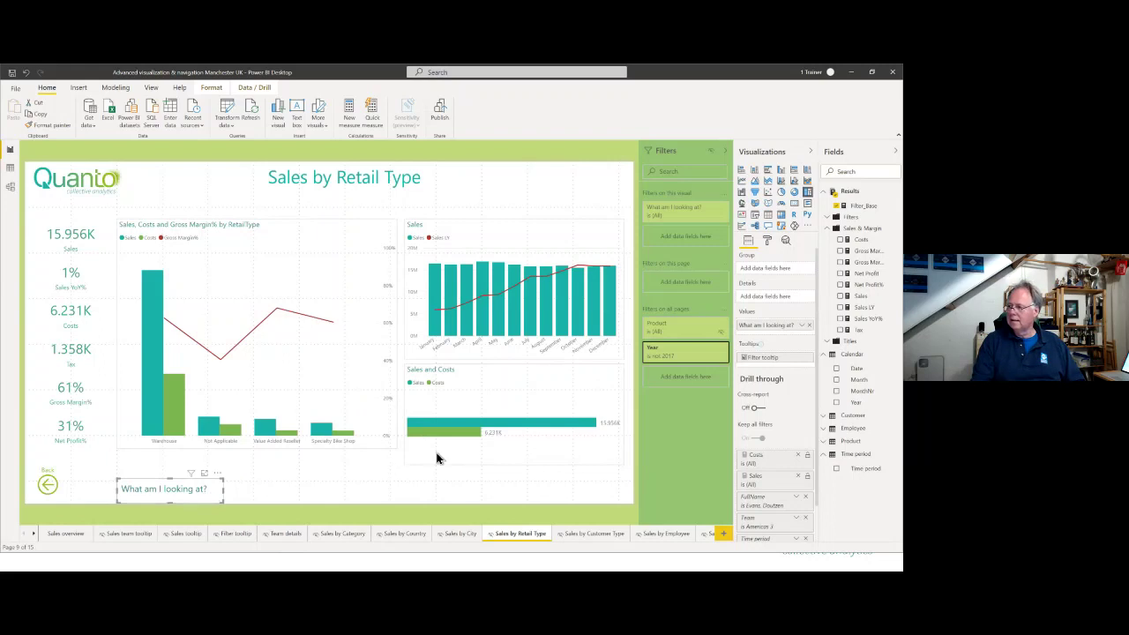
{"action": "left_click", "coordinate": [866, 209]}
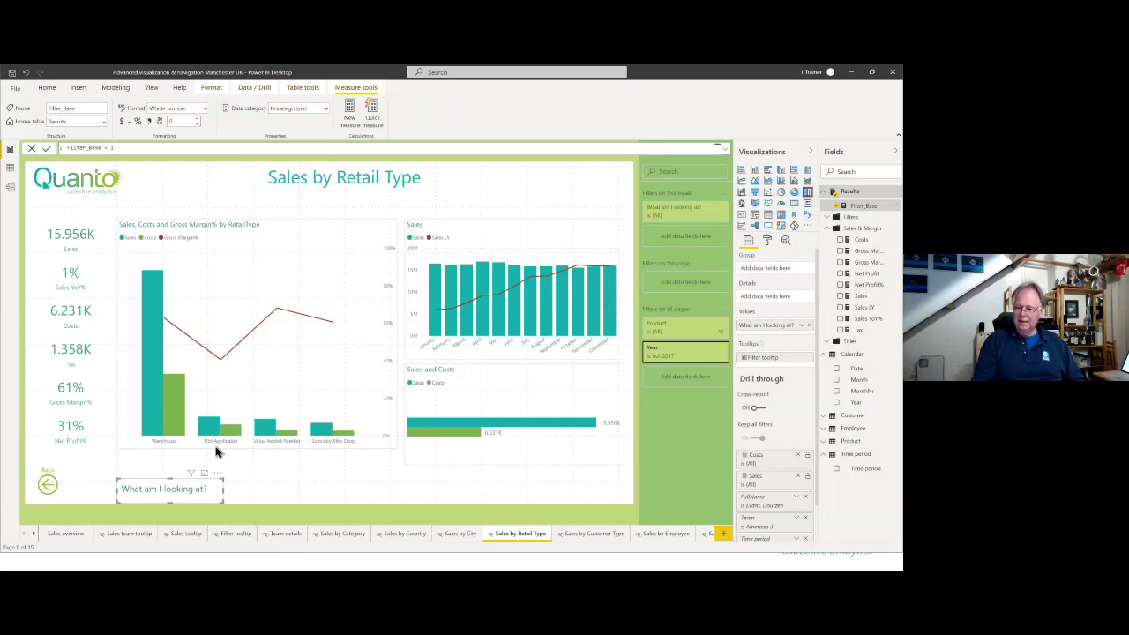
{"action": "mouse_move", "coordinate": [185, 488]}
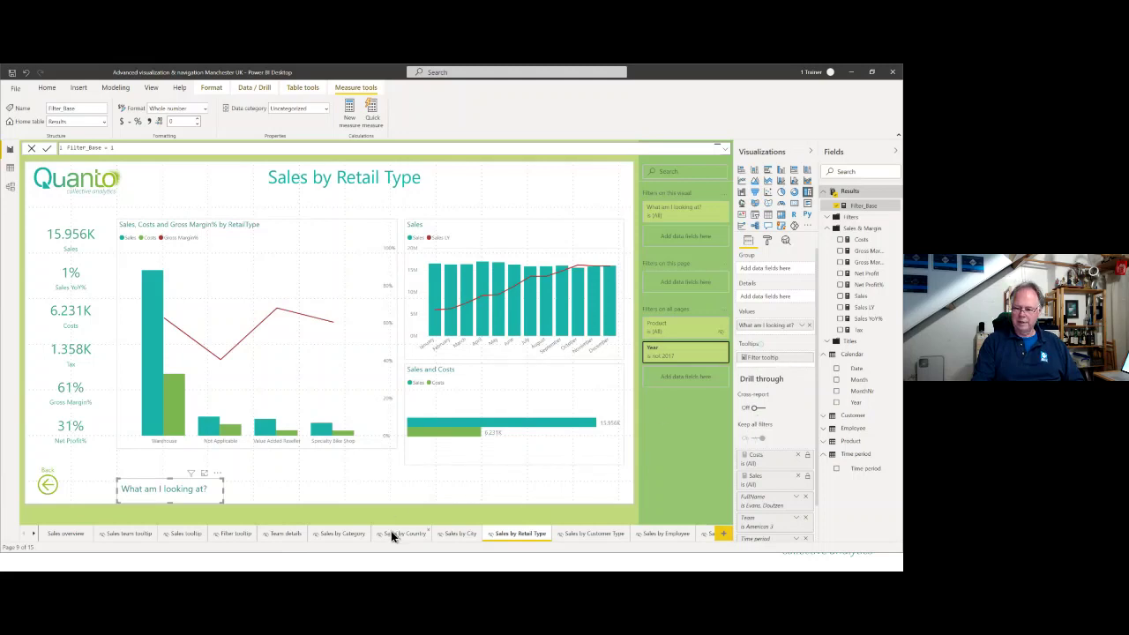
Step: Open the Filter tooltip page and inspect the fields behind its filter tables and the Last day reported and Selected view cards
{"action": "left_click", "coordinate": [235, 534]}
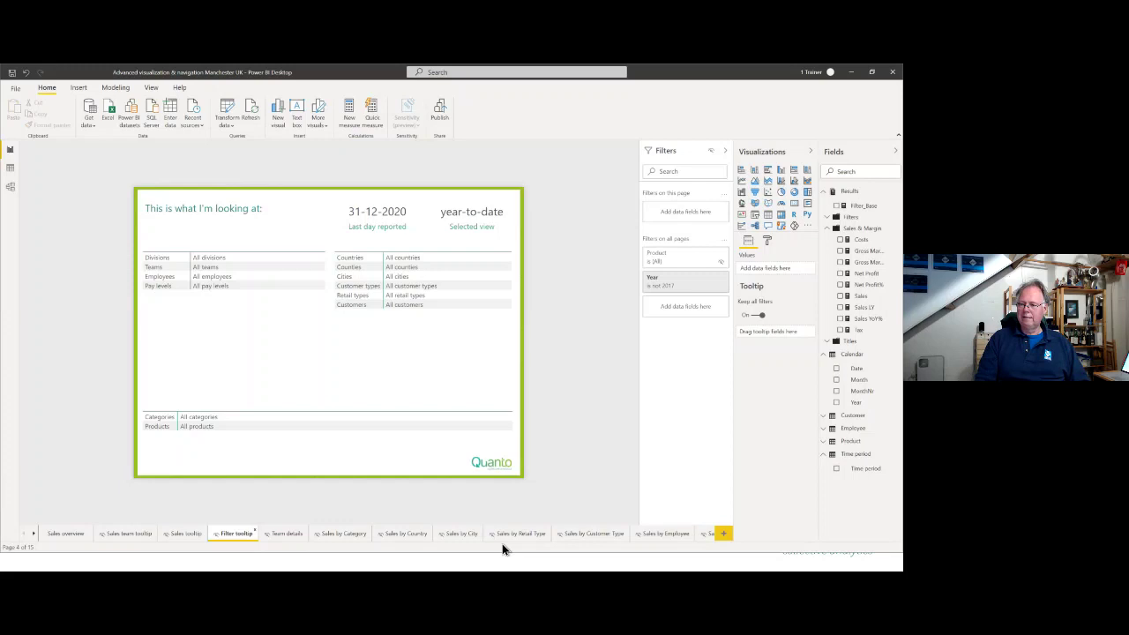
{"action": "left_click", "coordinate": [272, 292]}
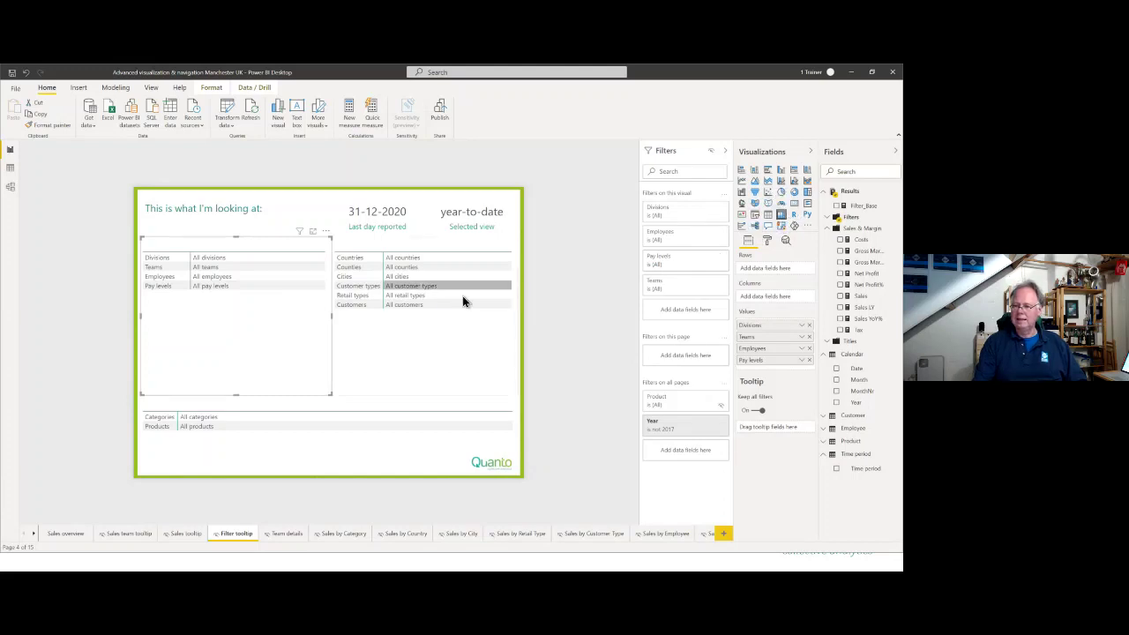
{"action": "left_click", "coordinate": [429, 329]}
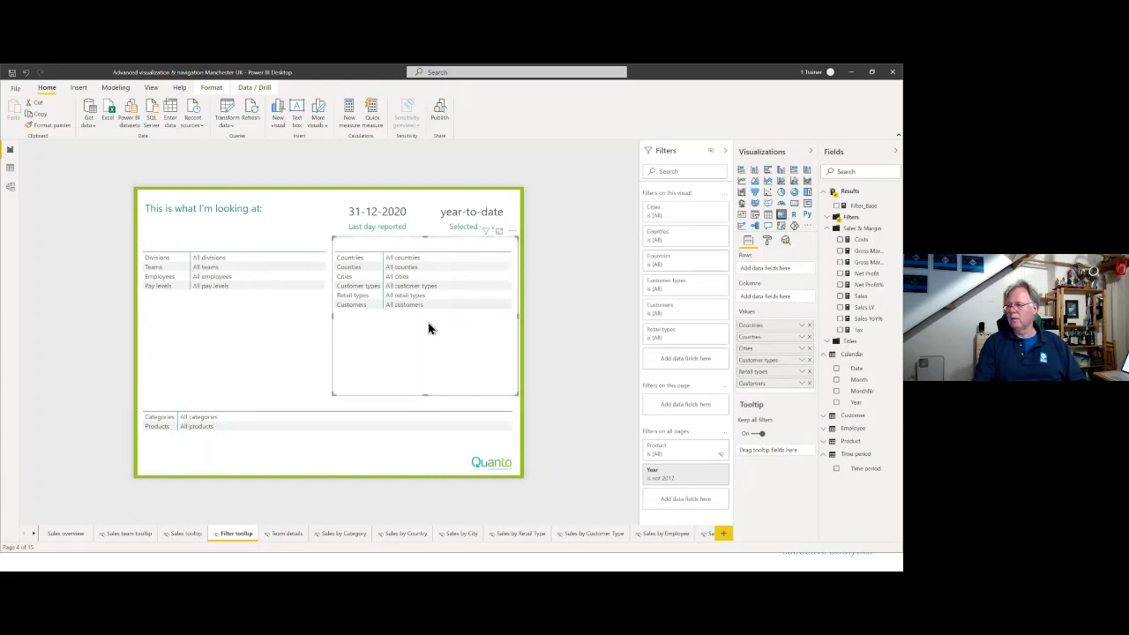
{"action": "left_click", "coordinate": [395, 225]}
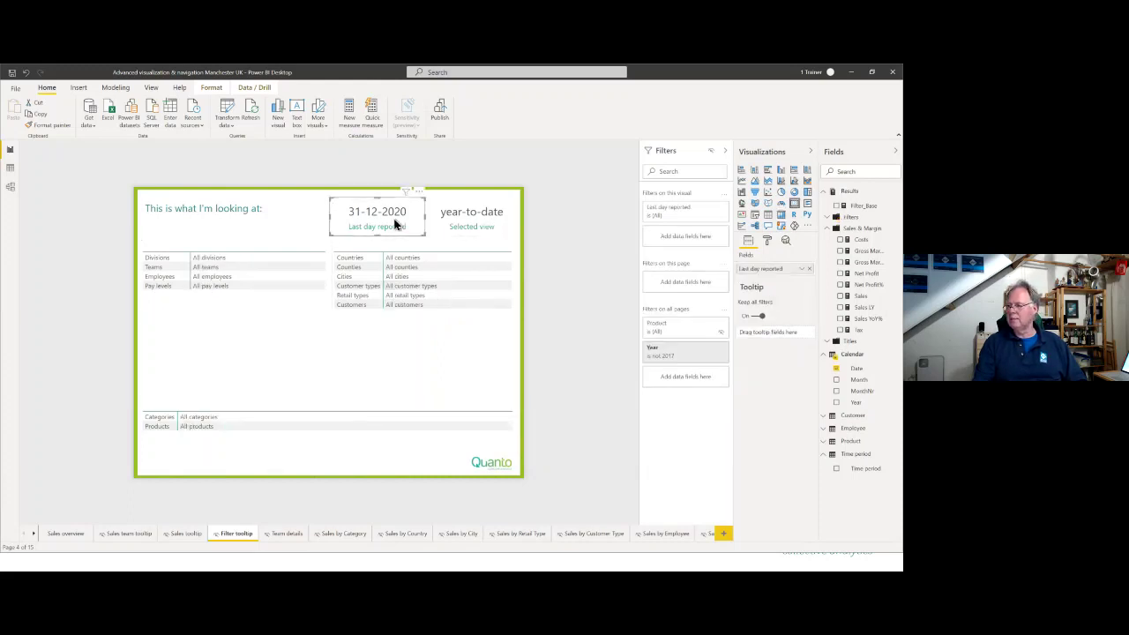
{"action": "left_click", "coordinate": [492, 220]}
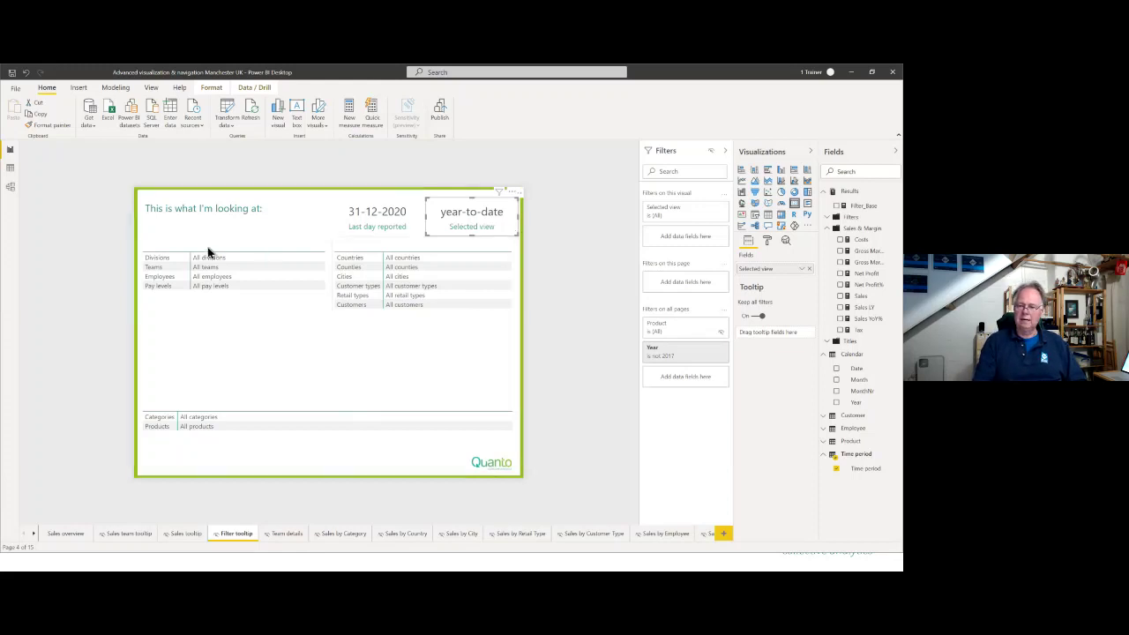
Step: Review the formula of the Filter_Division measure used in the tooltip's table of divisions, teams, employees and pay levels
{"action": "left_click", "coordinate": [187, 275]}
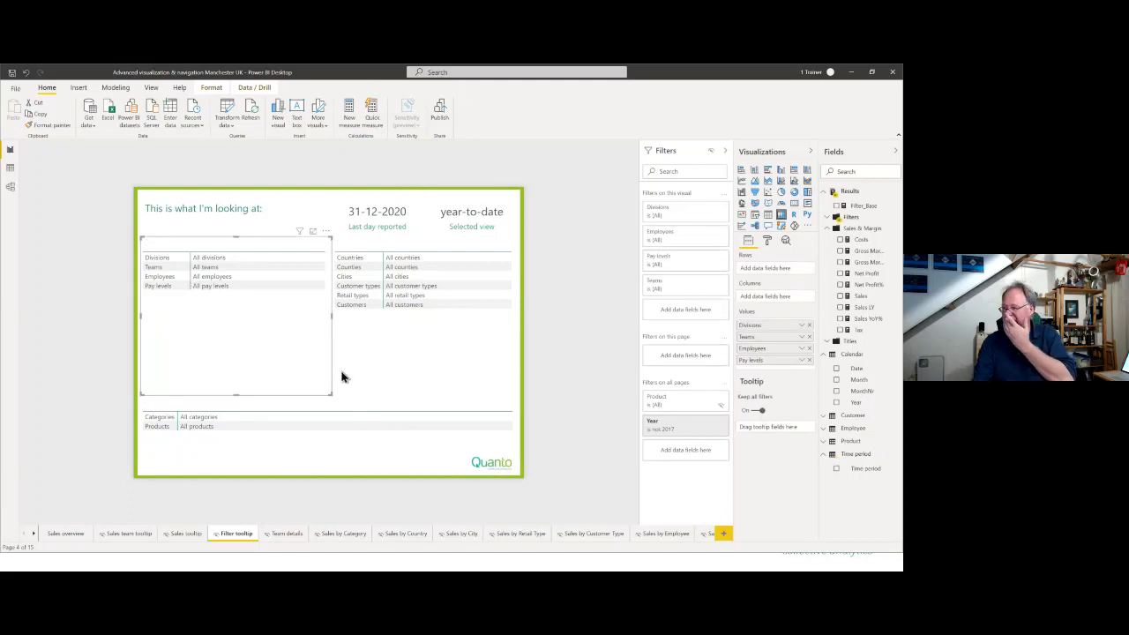
{"action": "left_click", "coordinate": [827, 218]}
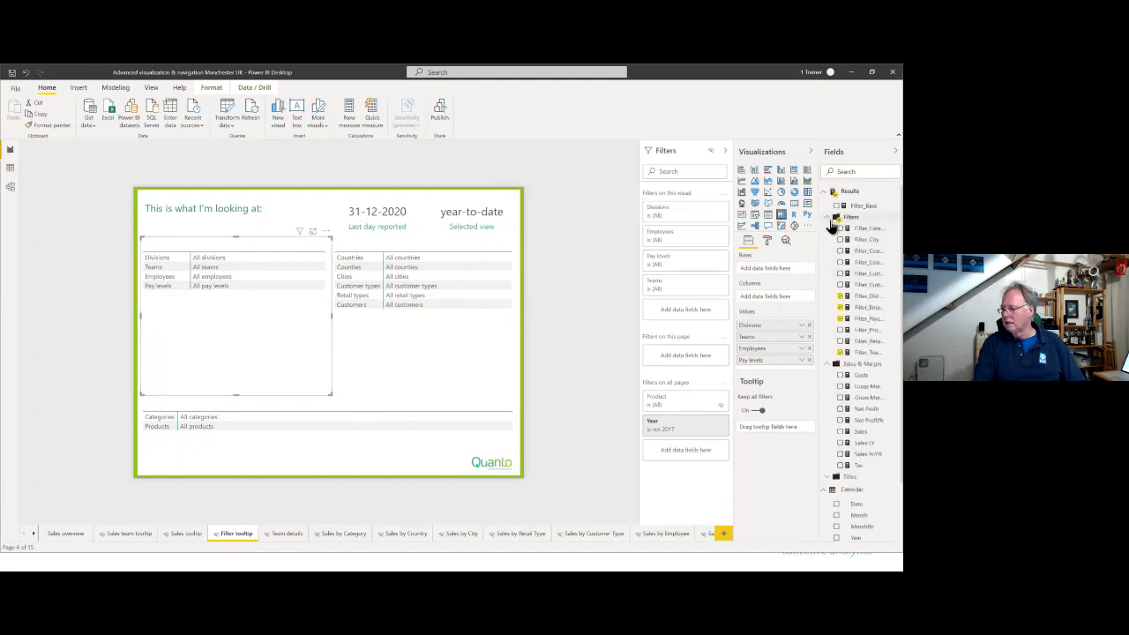
{"action": "left_click", "coordinate": [865, 298]}
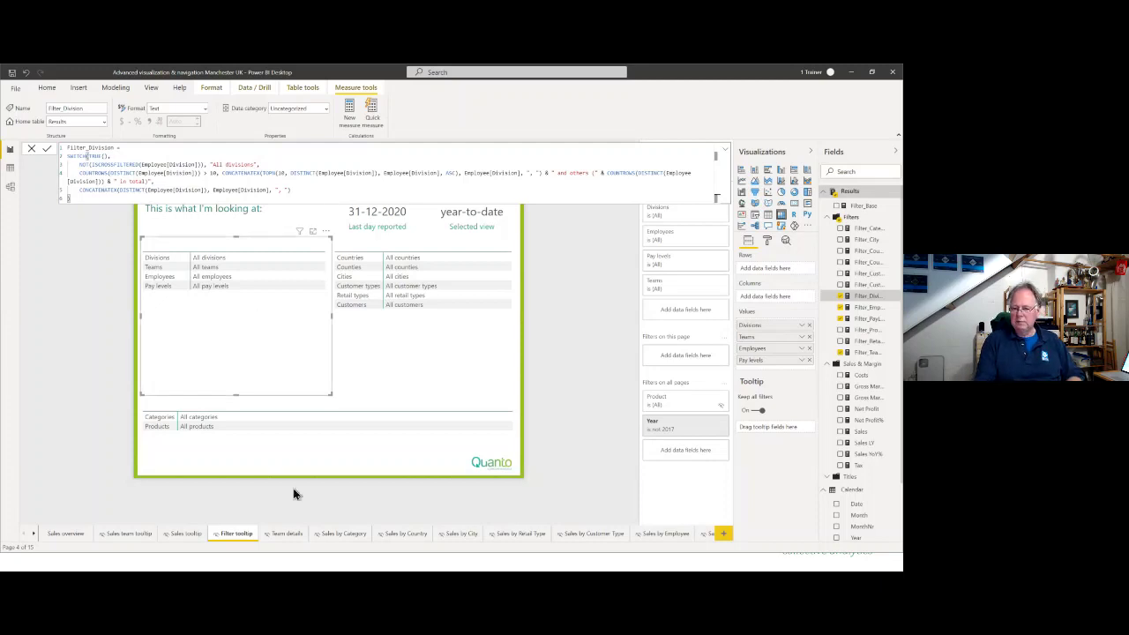
Step: Return to the Sales overview page and drill through from the Americas 3 columns to Sales by Employee
{"action": "left_click", "coordinate": [64, 533]}
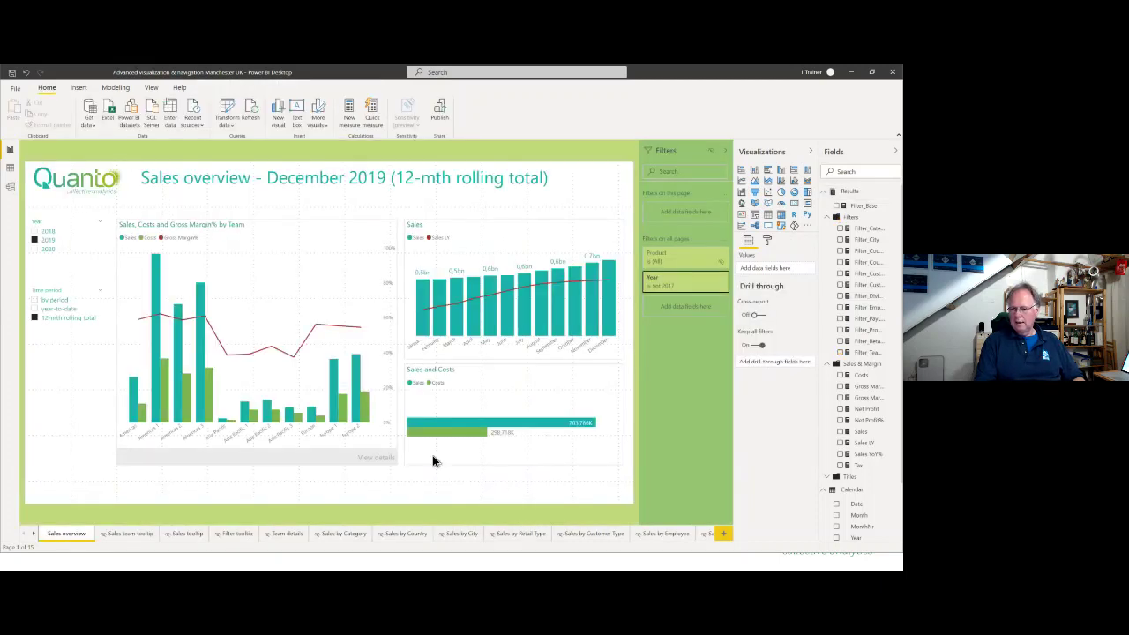
{"action": "right_click", "coordinate": [204, 392]}
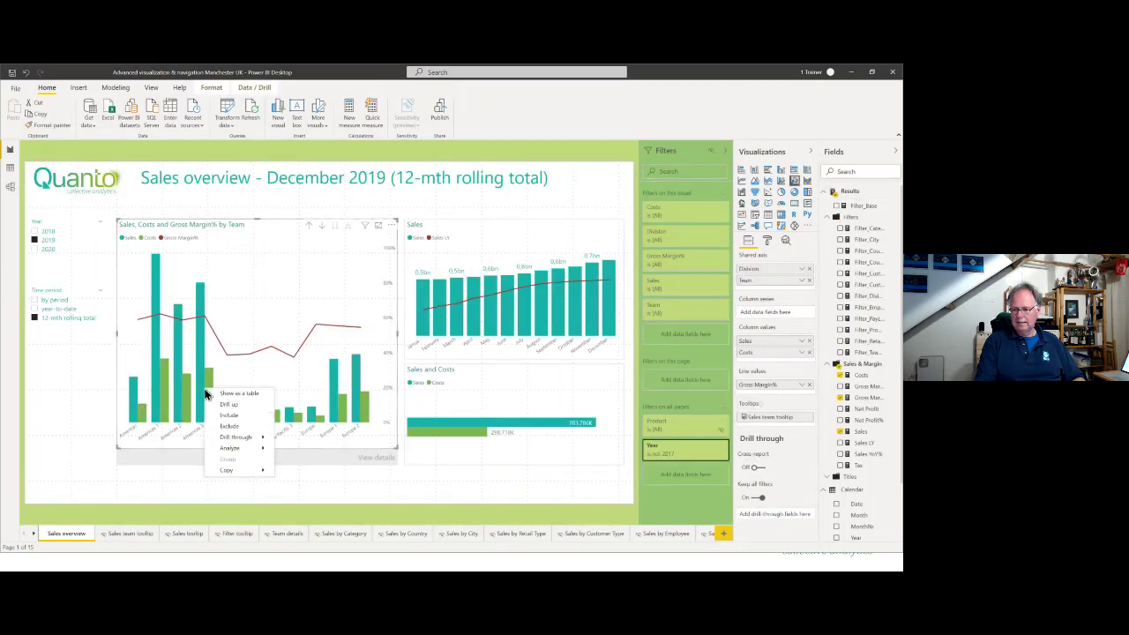
{"action": "mouse_move", "coordinate": [237, 436]}
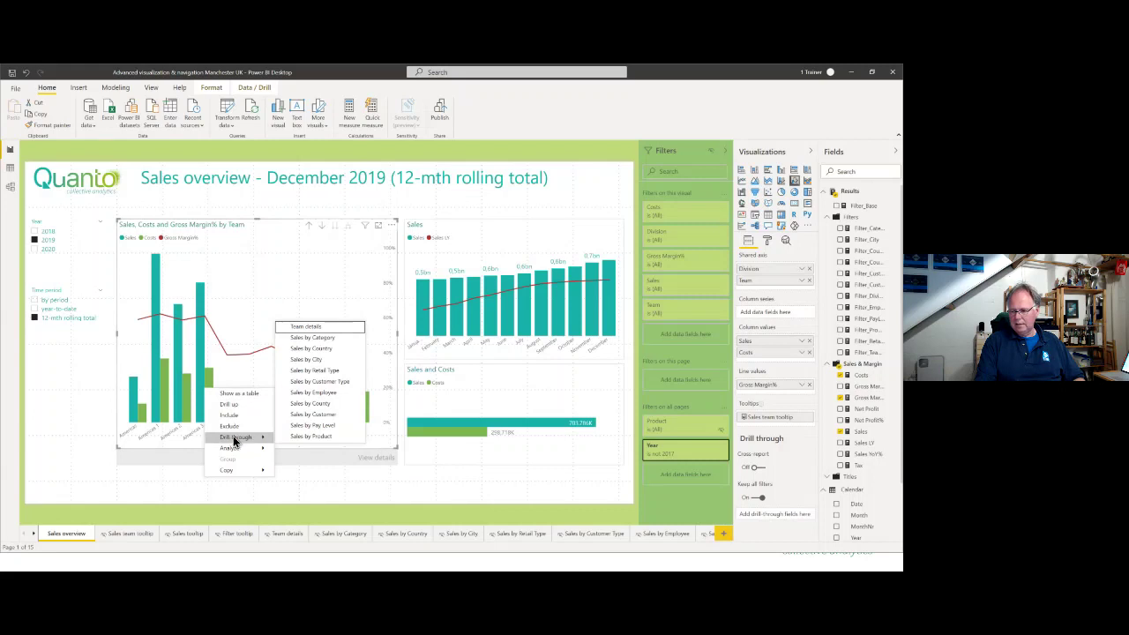
{"action": "left_click", "coordinate": [324, 396]}
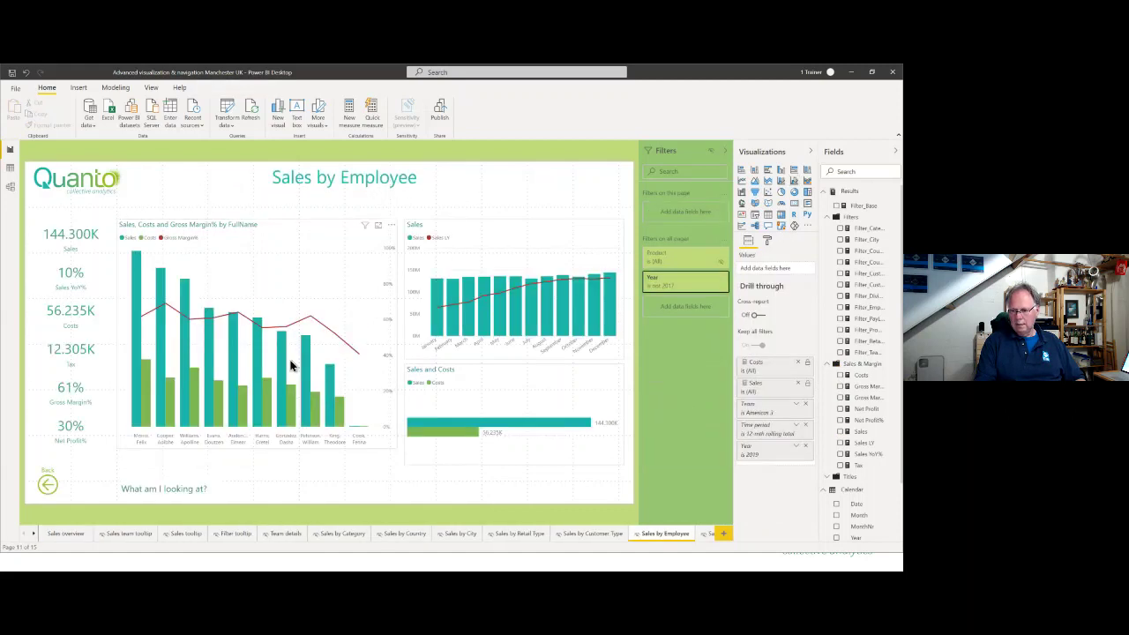
Step: Drill through from the fifth employee's columns in the FullName chart to the Sales by Retail Type page
{"action": "right_click", "coordinate": [234, 354]}
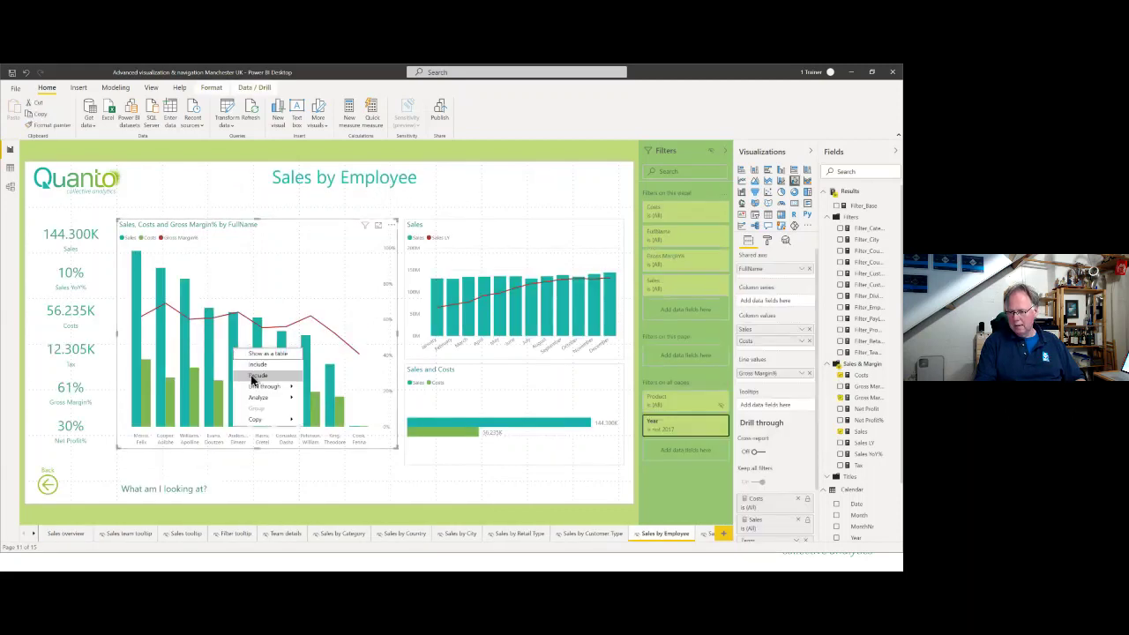
{"action": "mouse_move", "coordinate": [263, 387]}
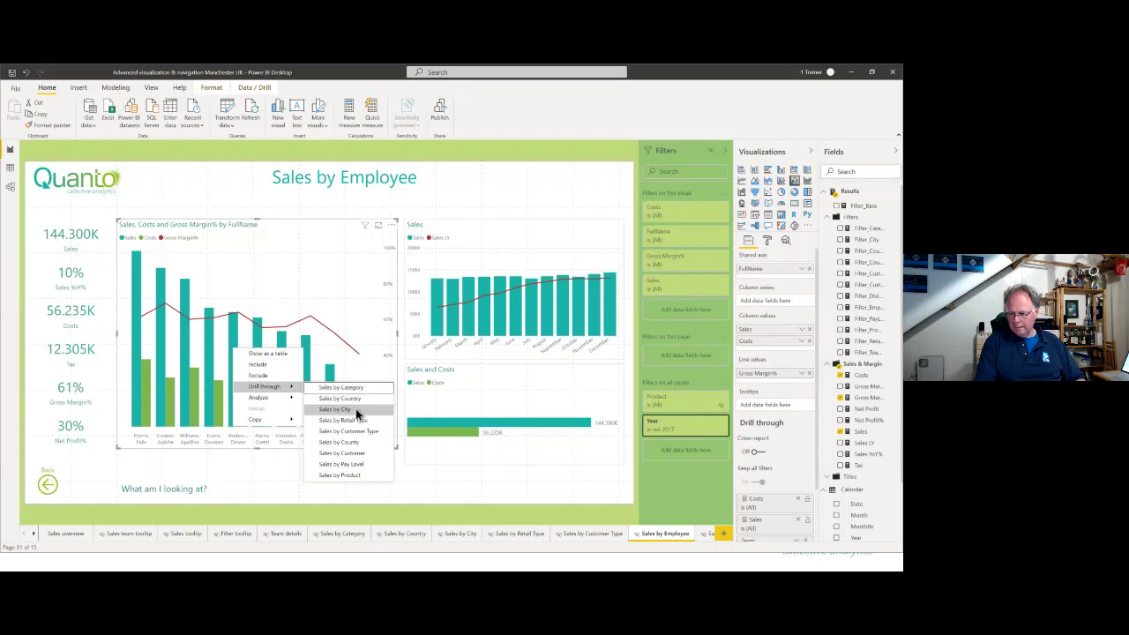
{"action": "key", "text": "Escape"}
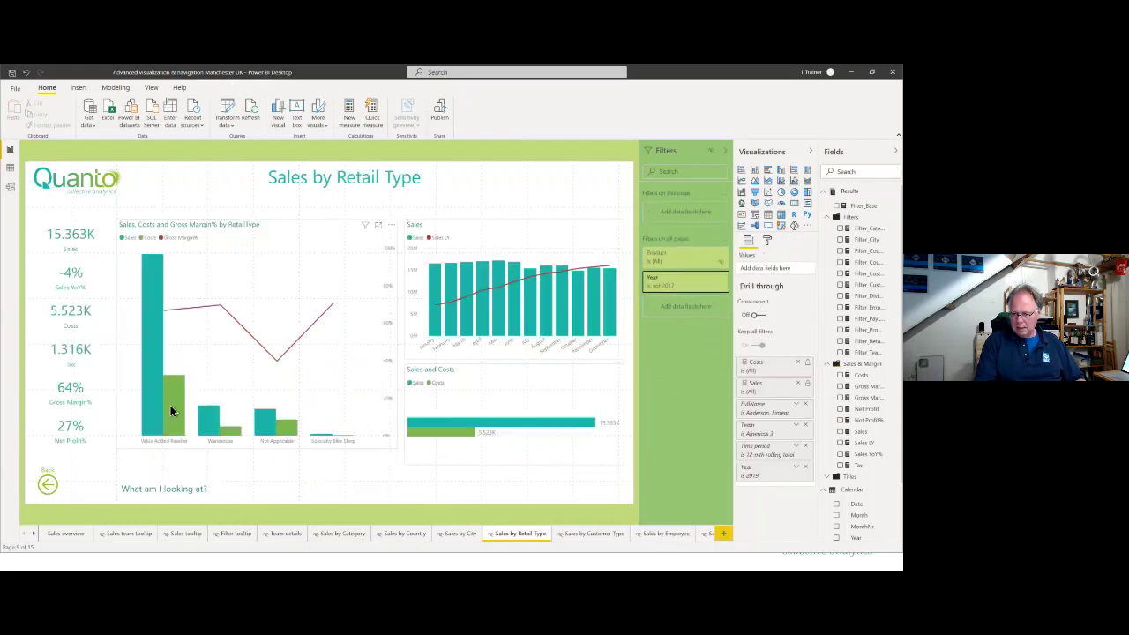
Step: Drill through from Value Added Reseller to Sales by City and check the filters in the "What am I looking at?" tooltip
{"action": "right_click", "coordinate": [163, 413]}
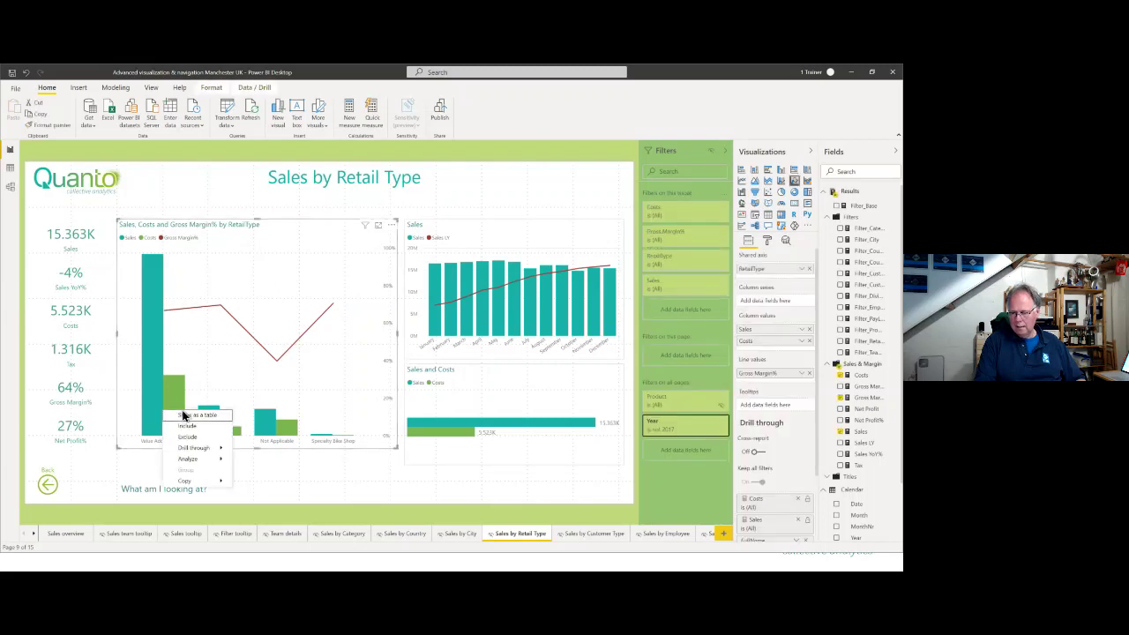
{"action": "mouse_move", "coordinate": [192, 450]}
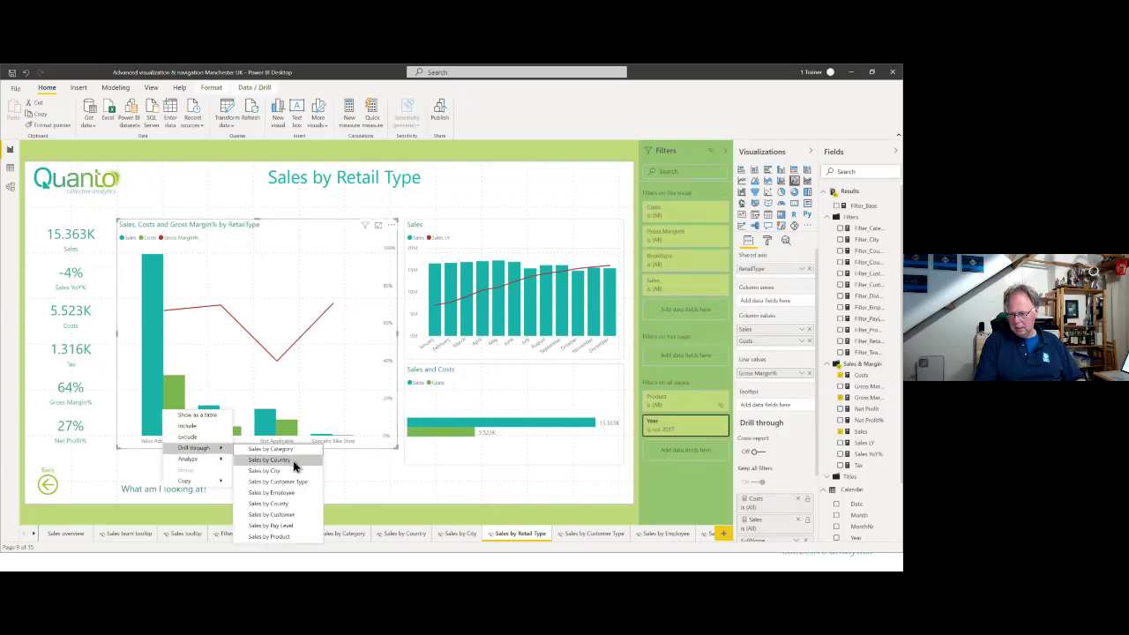
{"action": "left_click", "coordinate": [264, 471]}
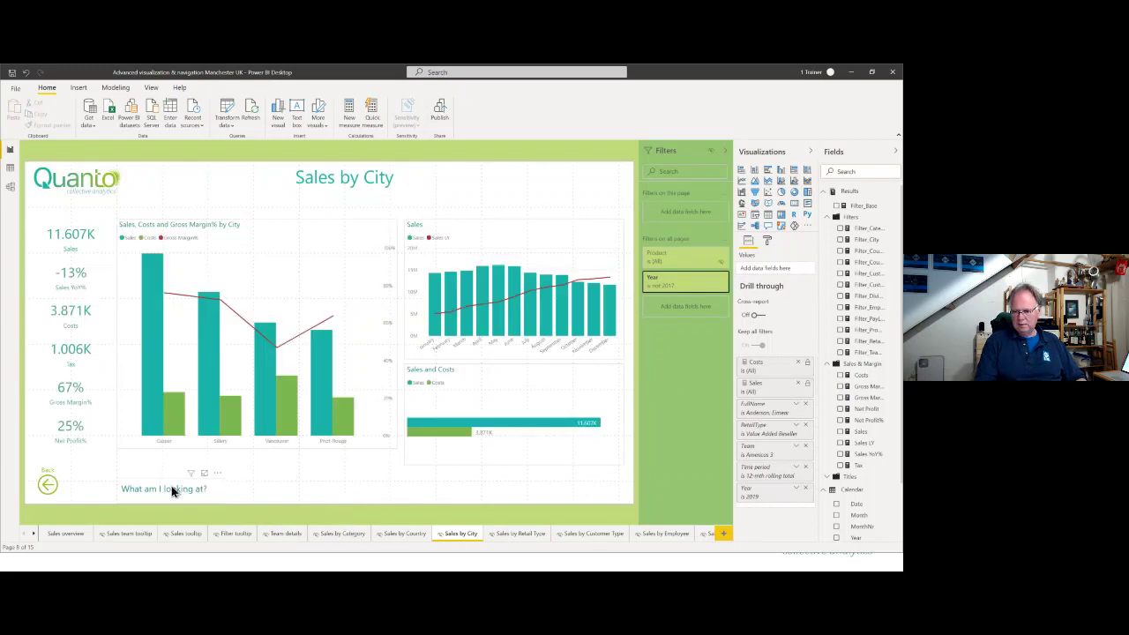
{"action": "mouse_move", "coordinate": [170, 491]}
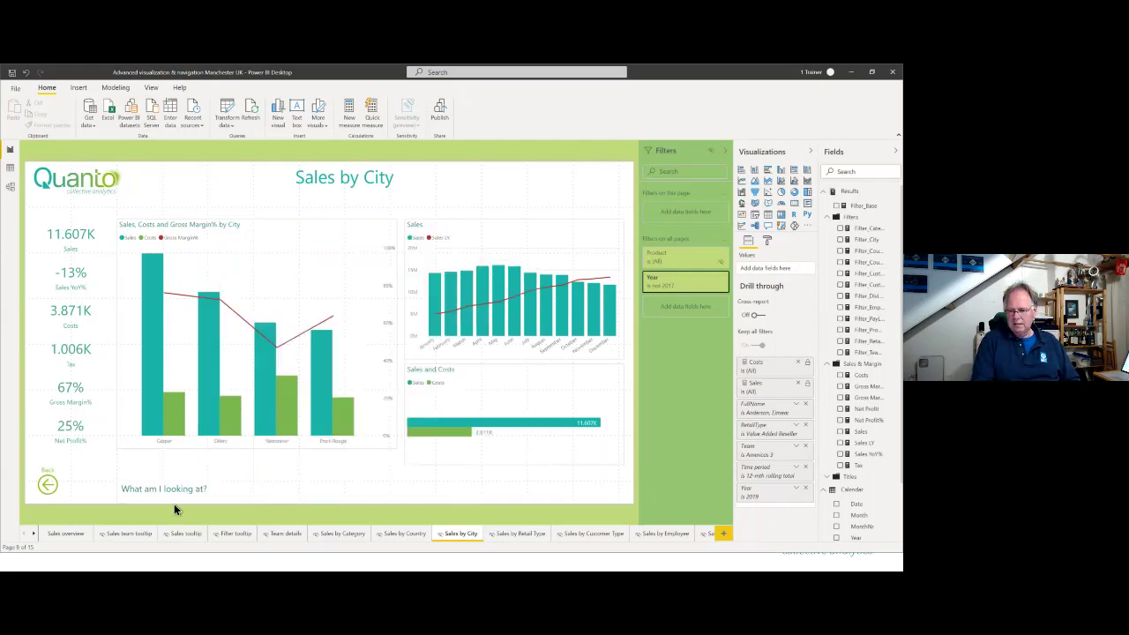
Step: Go back through the drill-through pages to the Sales overview page
{"action": "left_click", "coordinate": [48, 487], "text": "ctrl"}
{"action": "left_click", "coordinate": [48, 487], "text": "ctrl"}
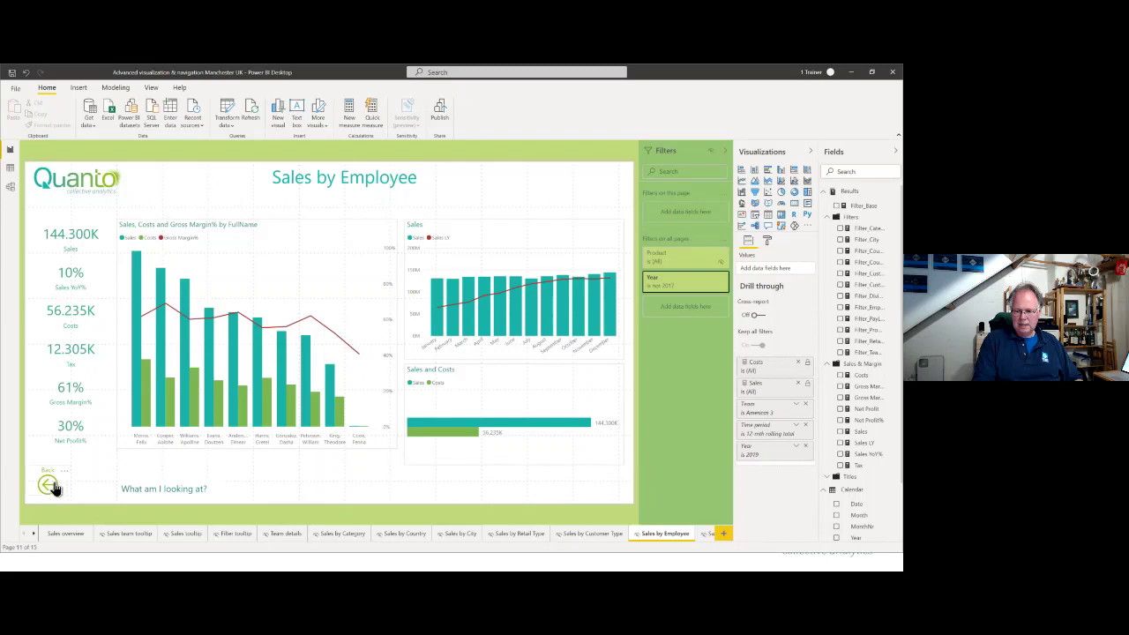
{"action": "left_click", "coordinate": [49, 487], "text": "ctrl"}
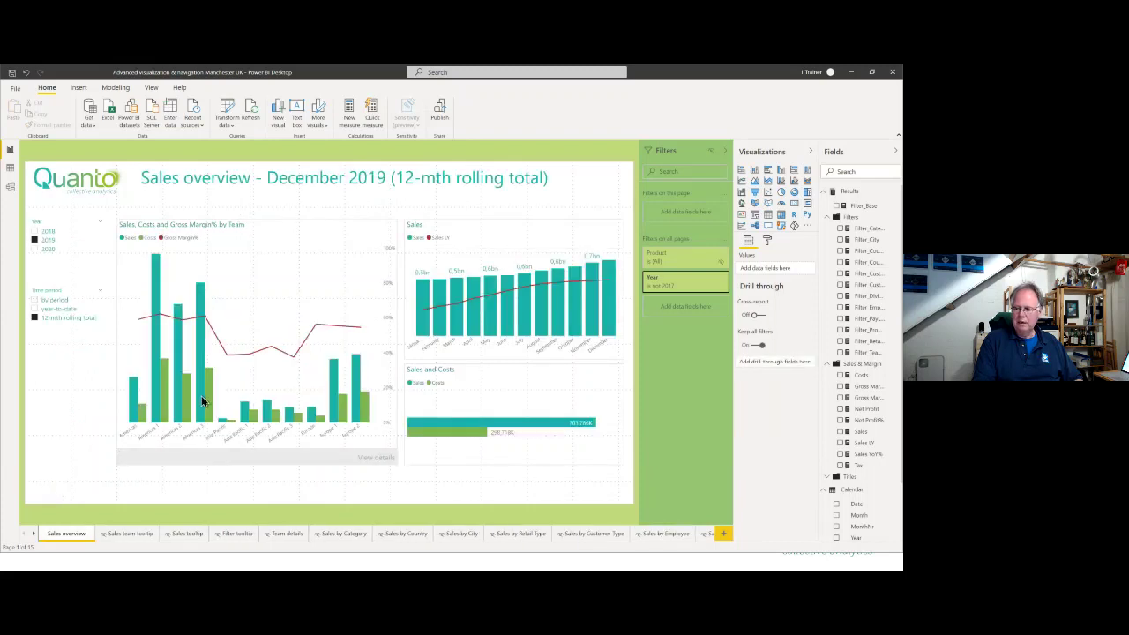
Step: Drill through from Americas 3 to Sales by Product and check the carried filters in the "What am I looking at?" tooltip
{"action": "right_click", "coordinate": [205, 394]}
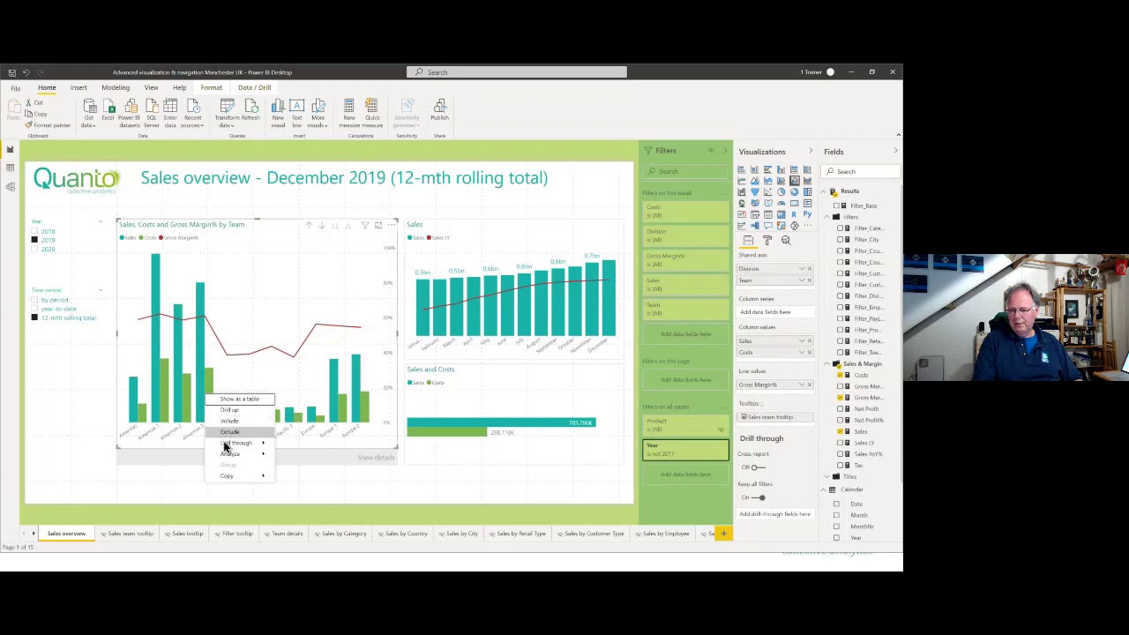
{"action": "mouse_move", "coordinate": [224, 445]}
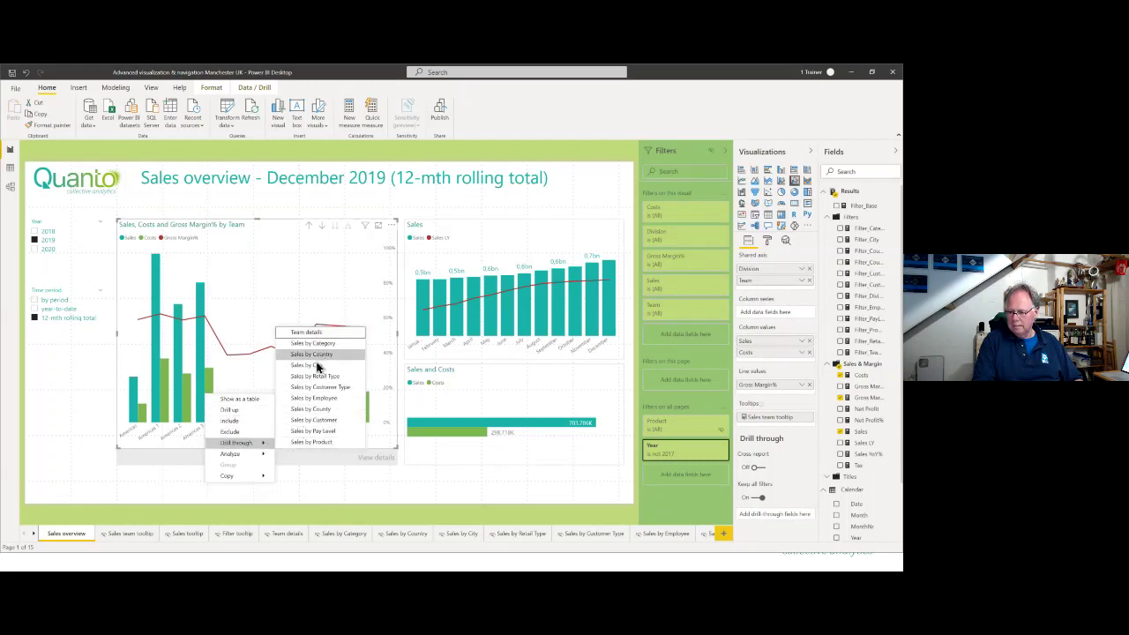
{"action": "left_click", "coordinate": [310, 448]}
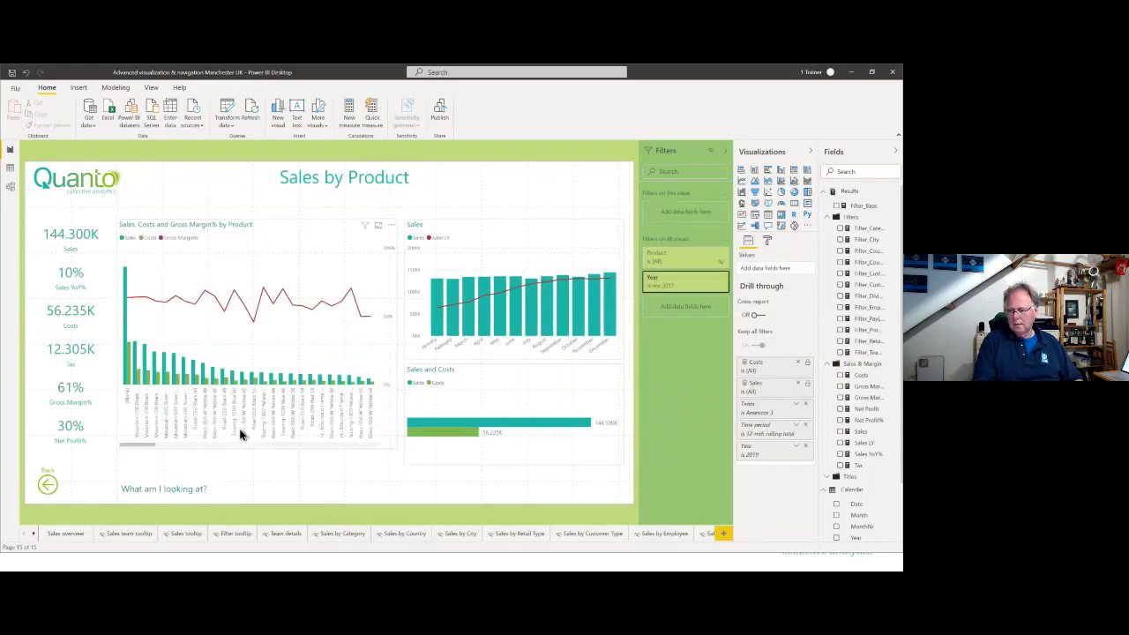
{"action": "right_click", "coordinate": [135, 371]}
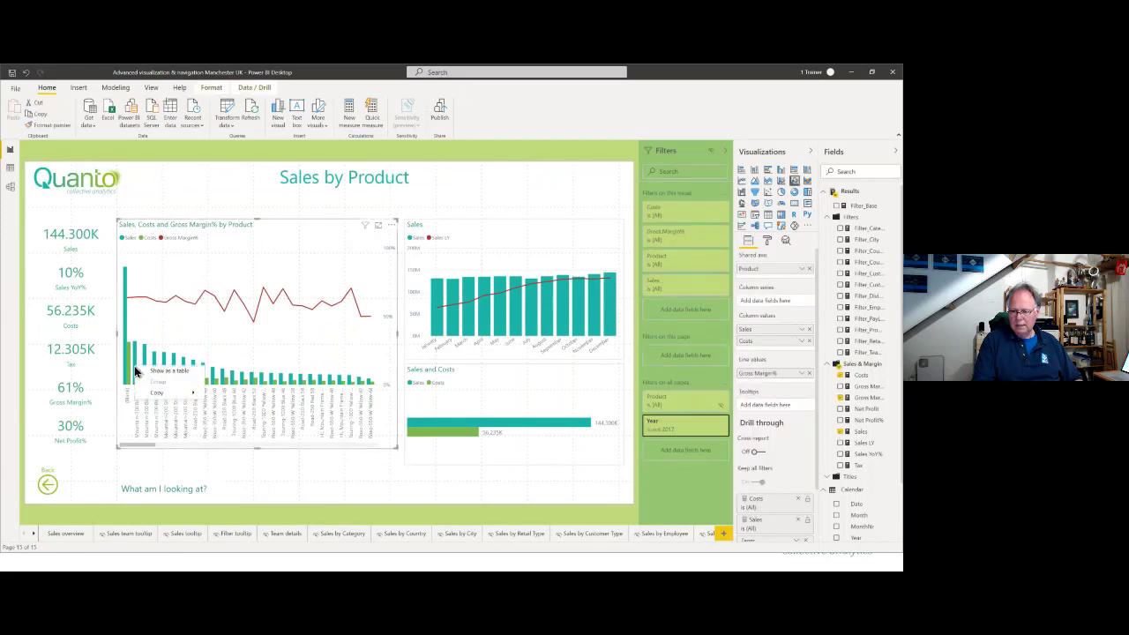
{"action": "left_click", "coordinate": [258, 496]}
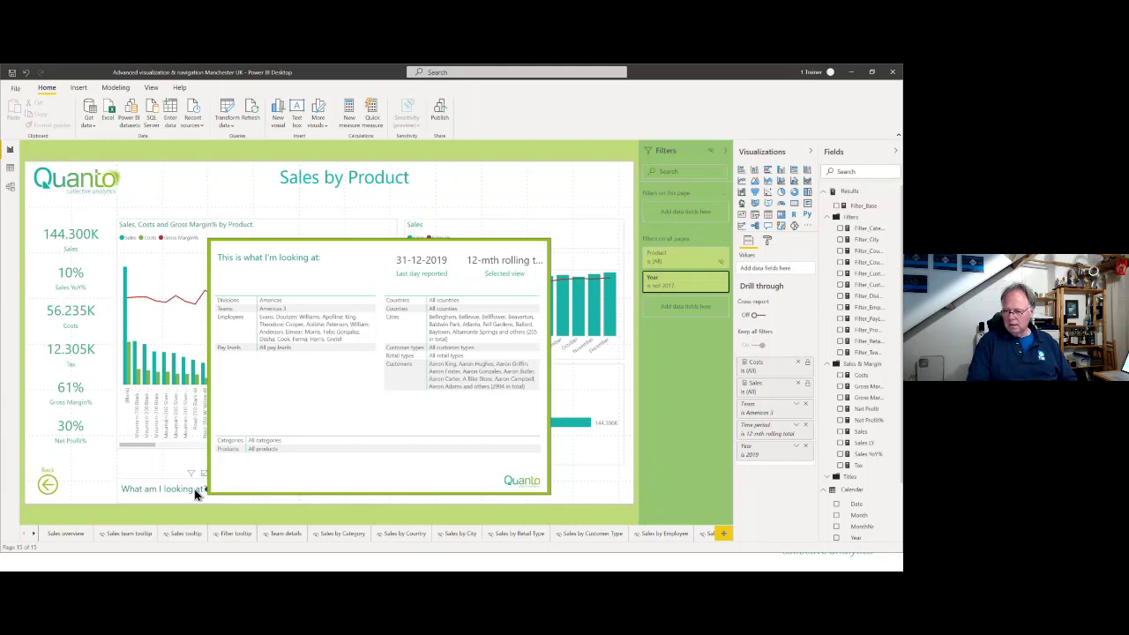
Step: Drill through from the Mountain-200 Black 46 product to Sales by Employee and examine the filter tooltip there
{"action": "right_click", "coordinate": [153, 377]}
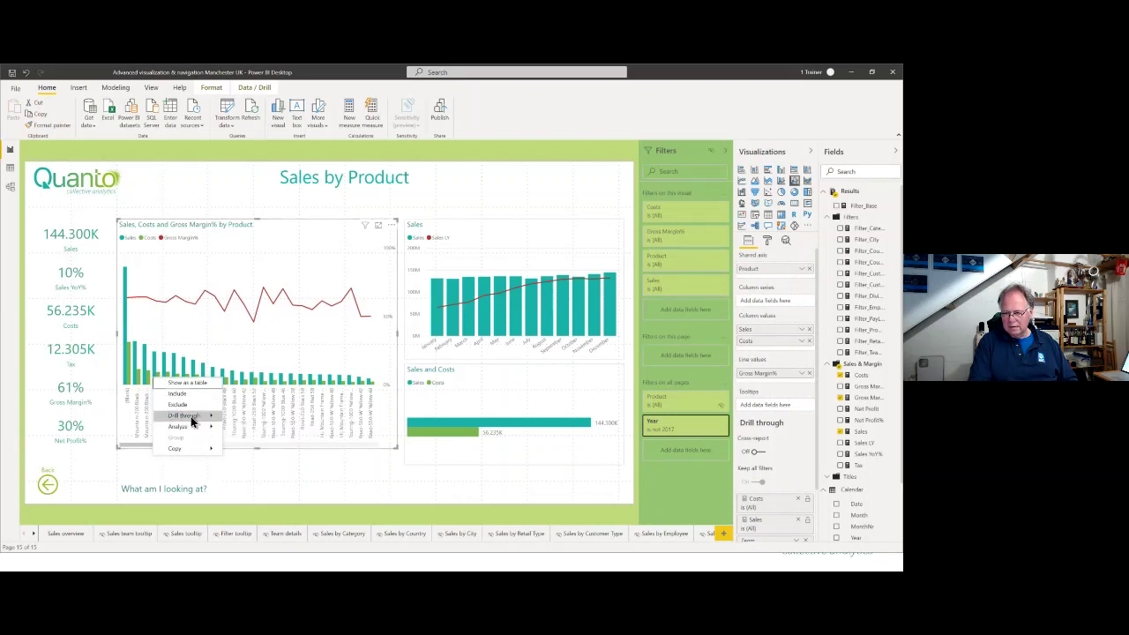
{"action": "mouse_move", "coordinate": [220, 417]}
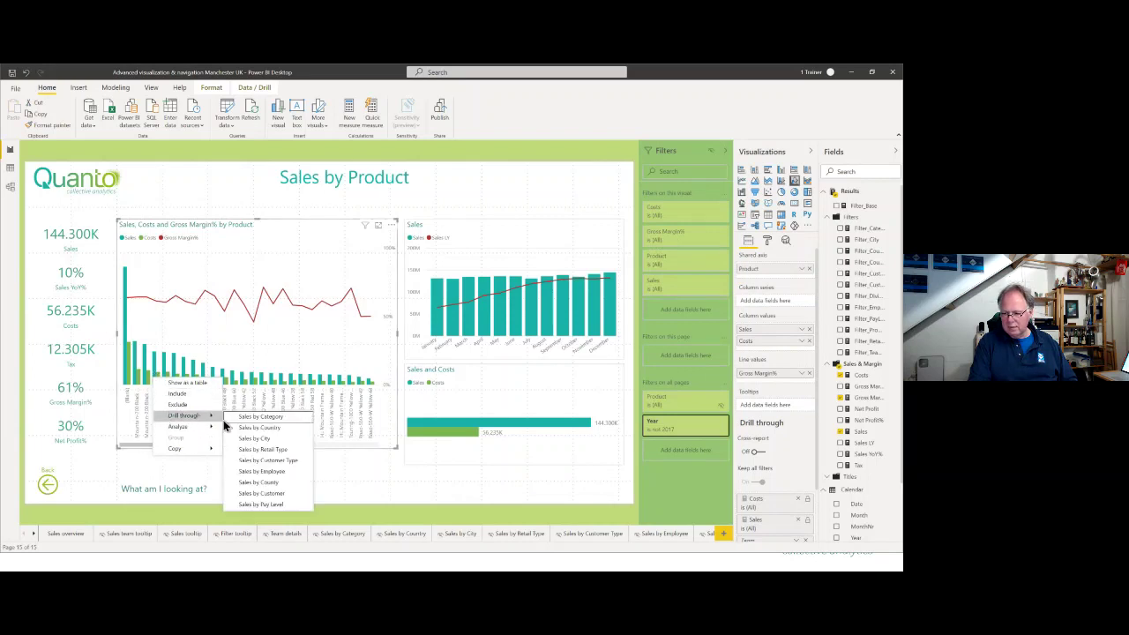
{"action": "left_click", "coordinate": [267, 471]}
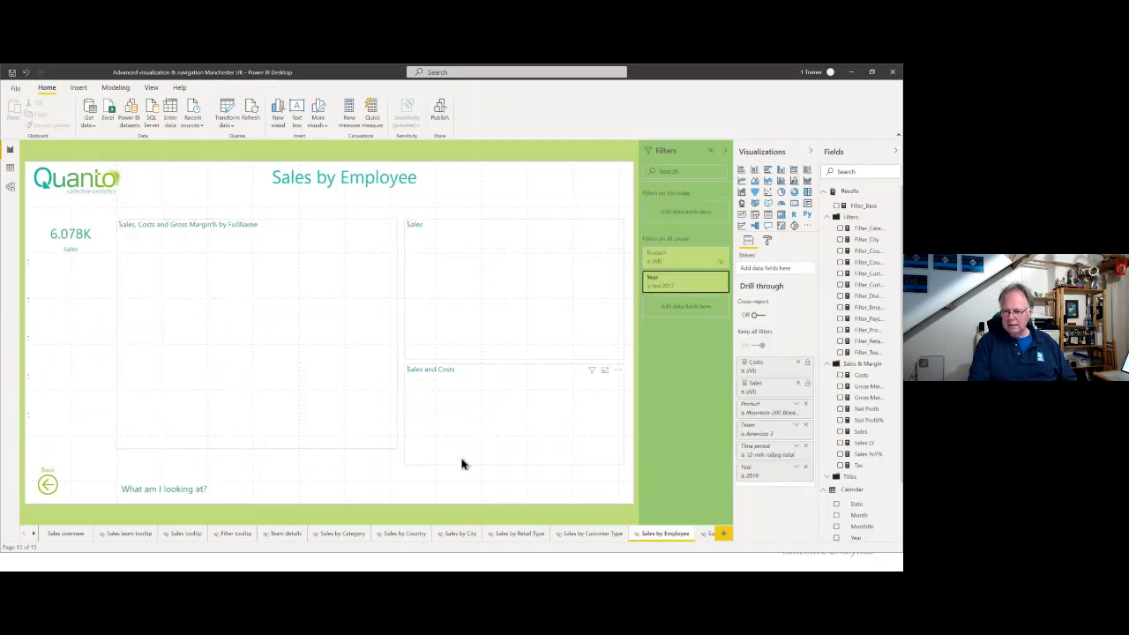
{"action": "mouse_move", "coordinate": [160, 492]}
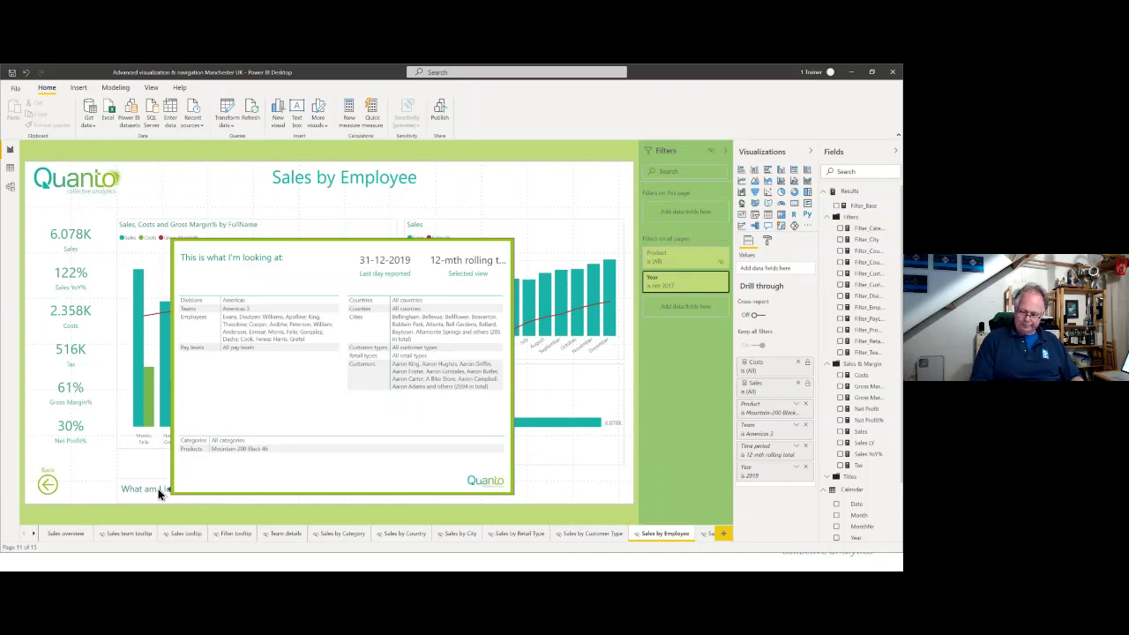
Step: Go back from Sales by Employee via Sales by Product to the Sales overview page
{"action": "left_click", "coordinate": [46, 487], "text": "ctrl"}
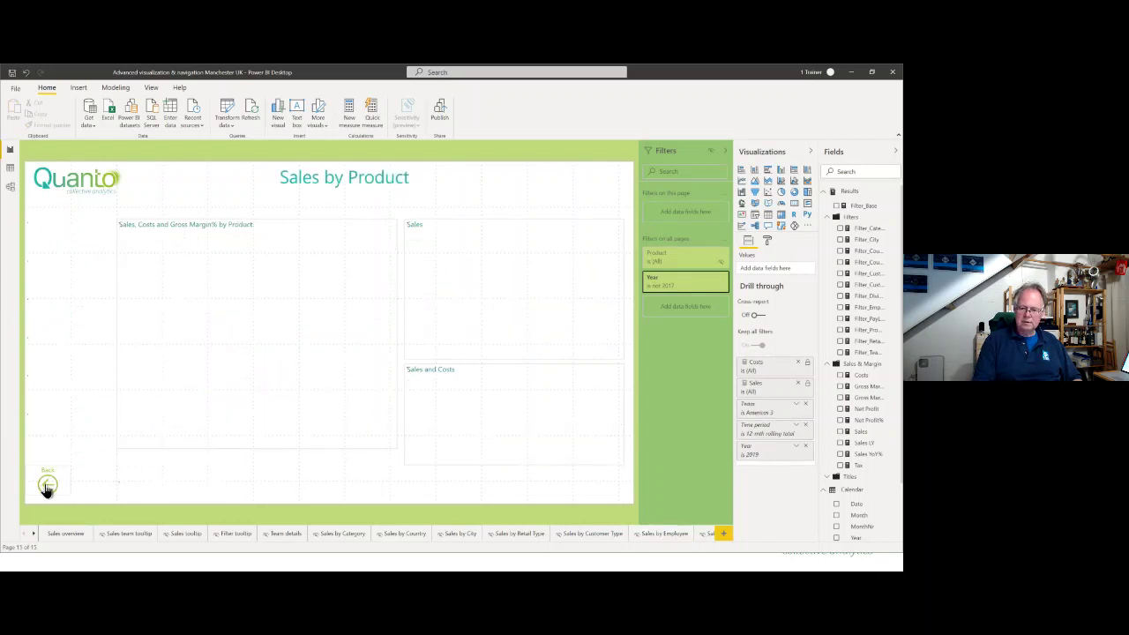
{"action": "left_click", "coordinate": [46, 487], "text": "ctrl"}
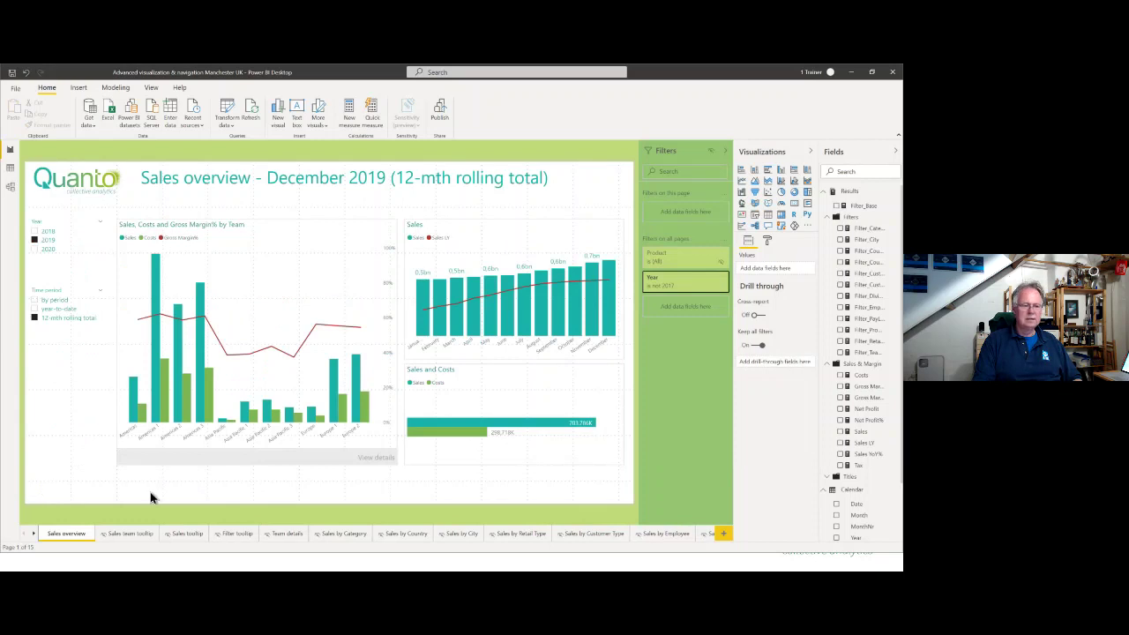